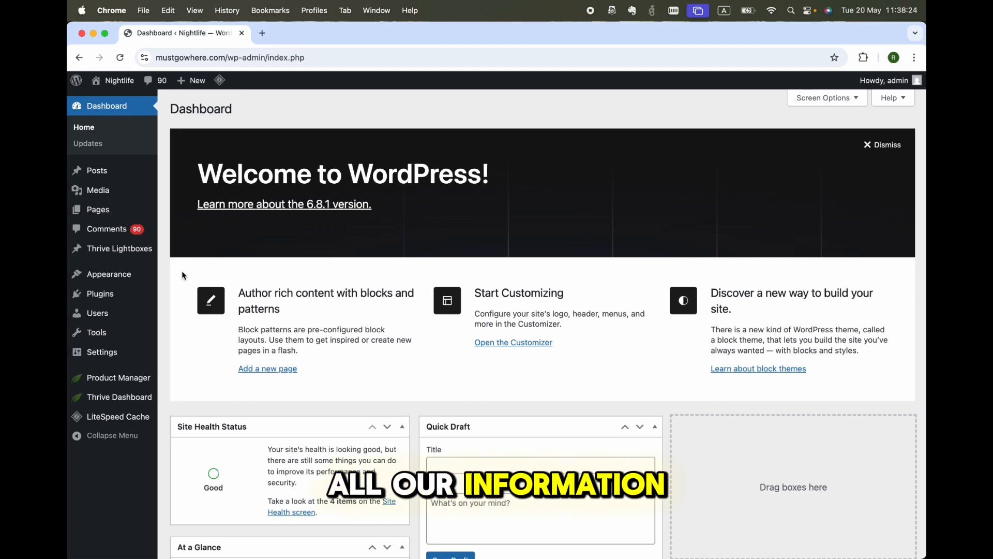
Step: Open the plugin installer, search the plugin directory for "sitekit" and look through the results
{"action": "mouse_move", "coordinate": [118, 294]}
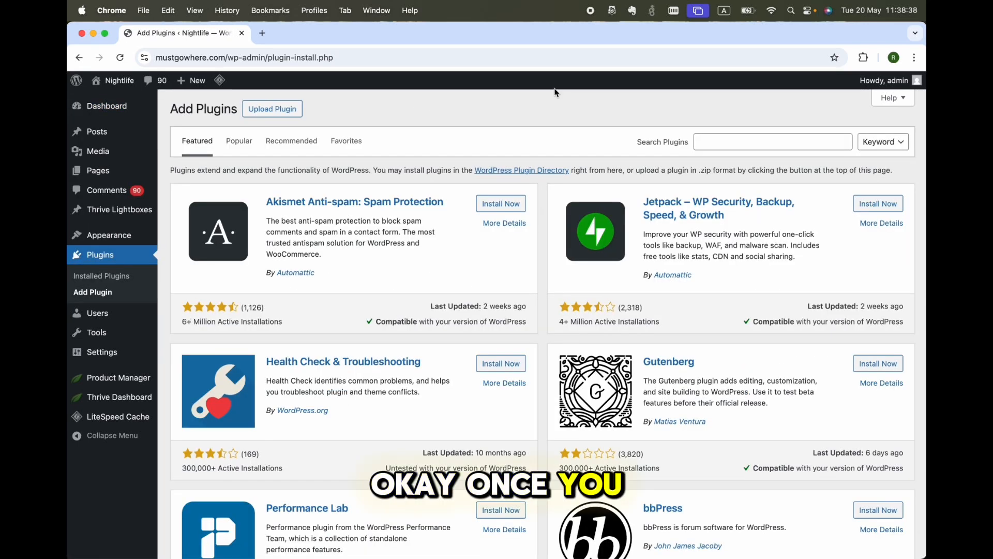
{"action": "left_click", "coordinate": [705, 136]}
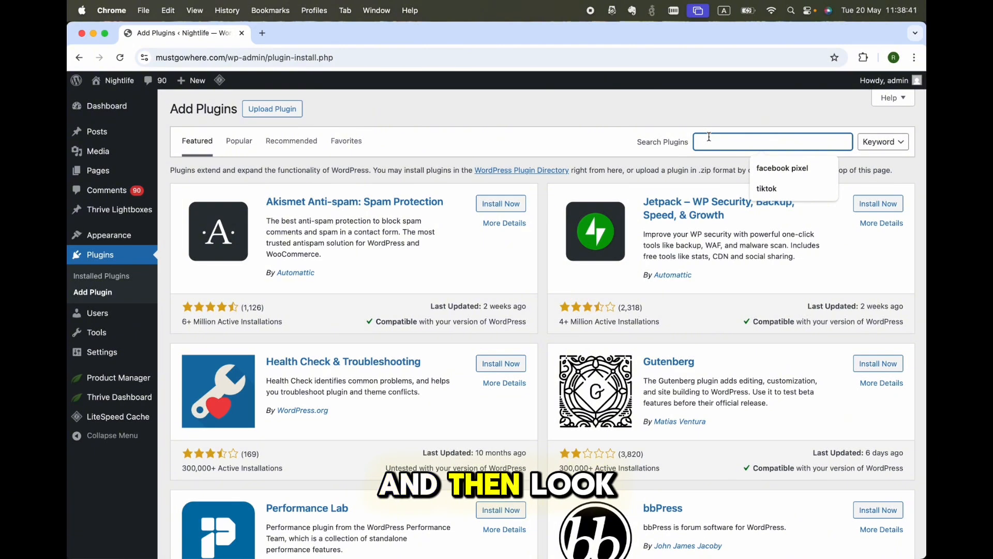
{"action": "type", "text": "site"}
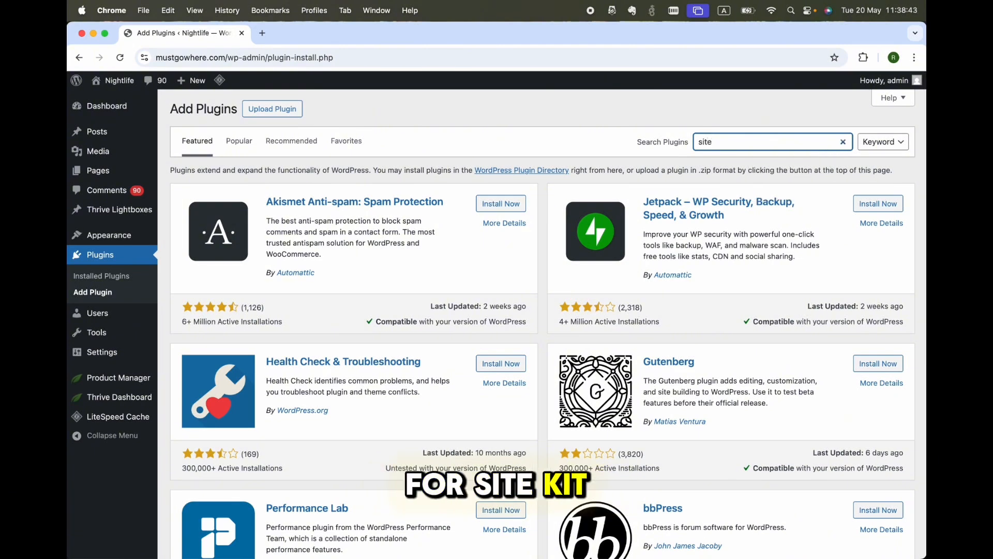
{"action": "type", "text": "kit"}
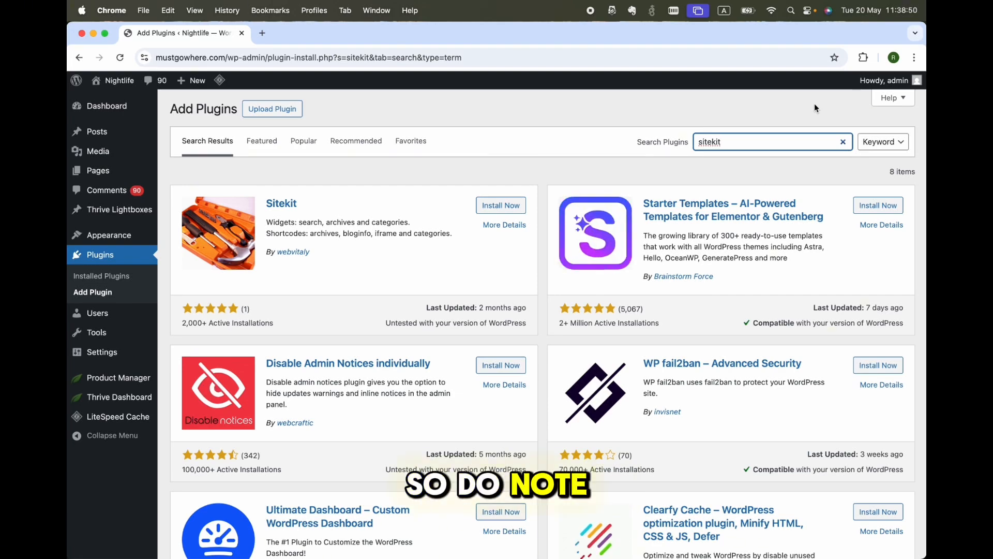
{"action": "scroll", "coordinate": [672, 279], "scroll_direction": "down", "scroll_amount": 6}
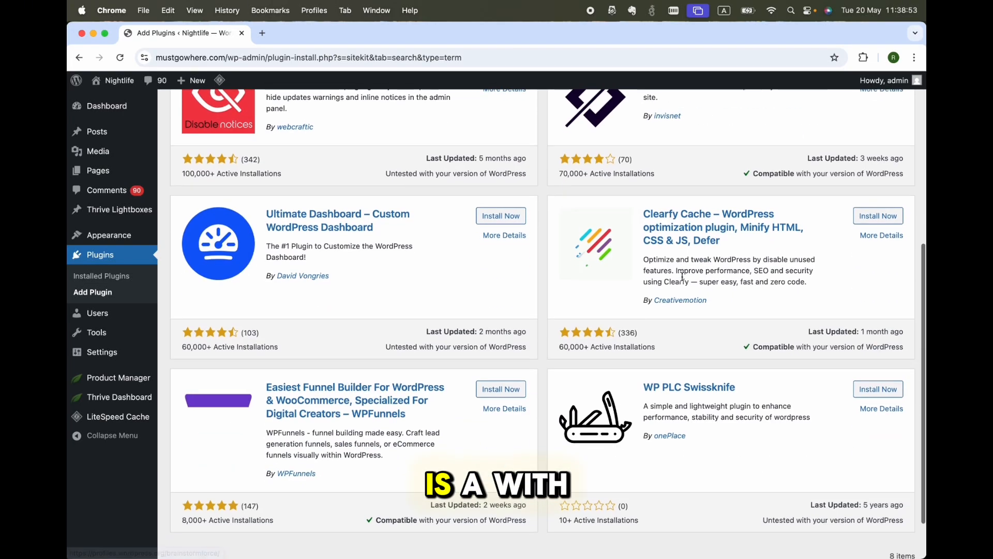
{"action": "scroll", "coordinate": [683, 277], "scroll_direction": "up", "scroll_amount": 6}
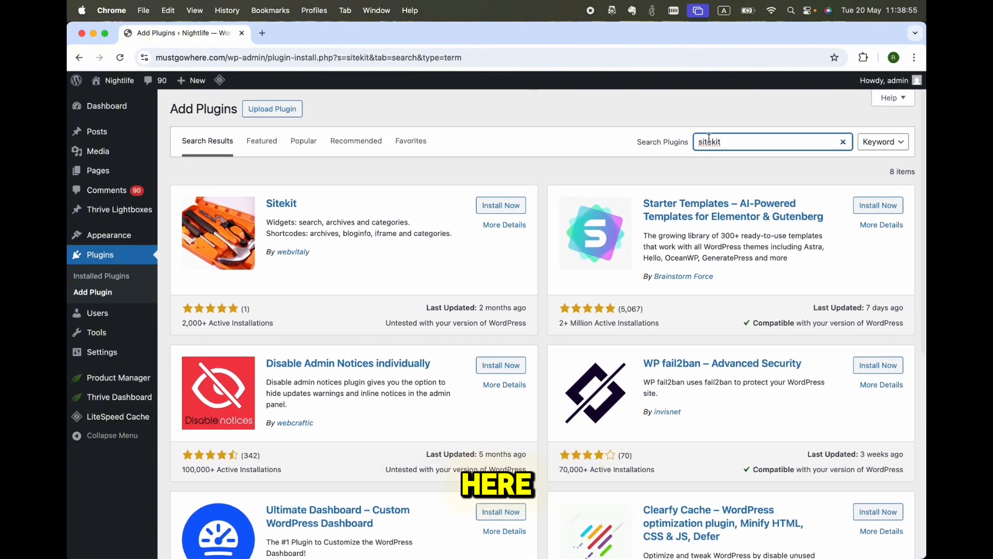
Step: Search the plugin directory for "site kit", and install and activate Site Kit by Google
{"action": "left_click", "coordinate": [710, 141]}
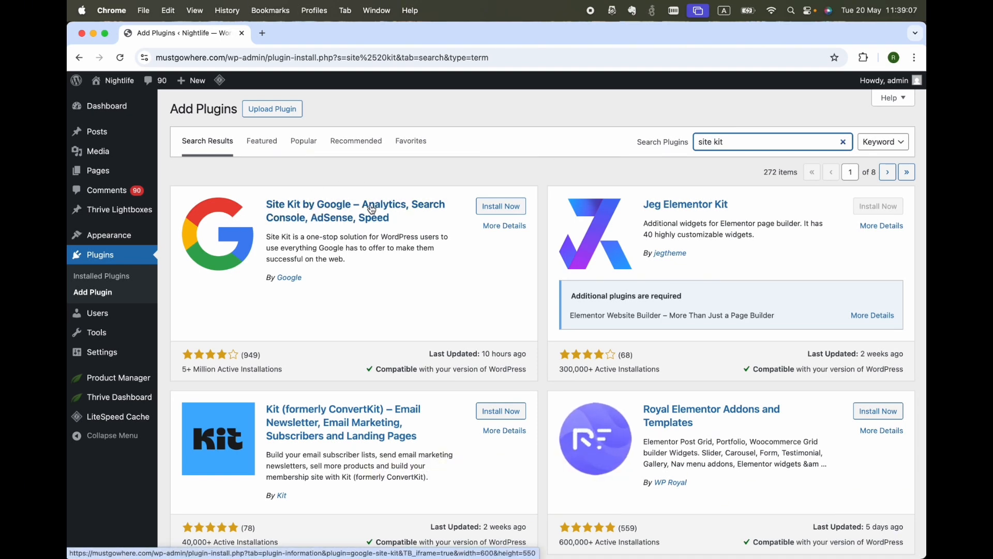
{"action": "left_click", "coordinate": [501, 206]}
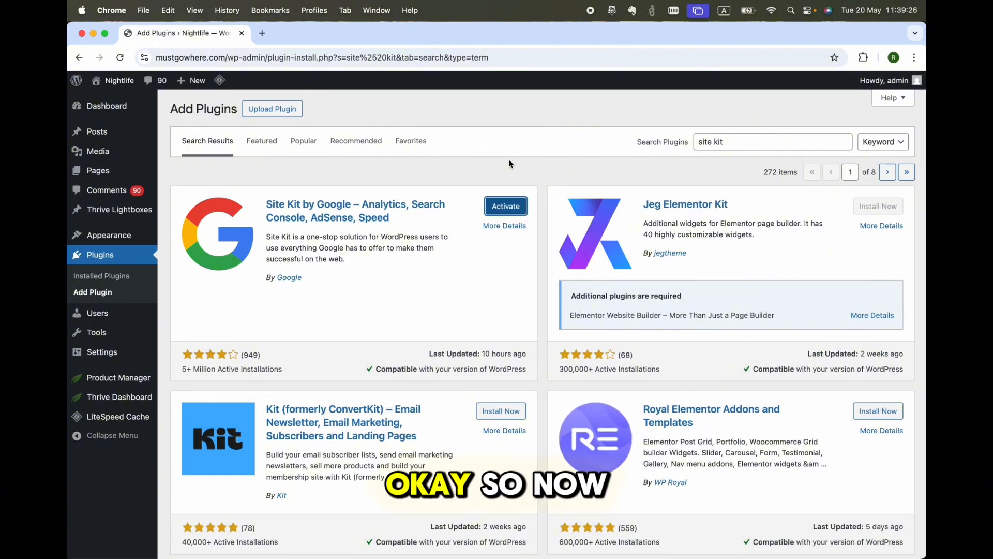
{"action": "left_click", "coordinate": [505, 205]}
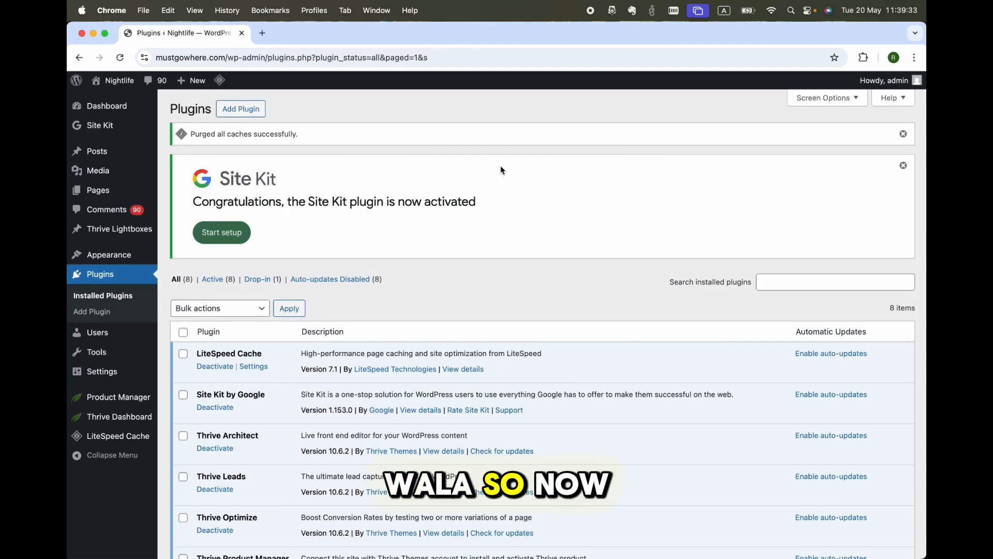
Step: Start the Site Kit setup with the Google Analytics connection and anonymous usage data sharing enabled, proceeding to Google sign-in
{"action": "left_click", "coordinate": [234, 234]}
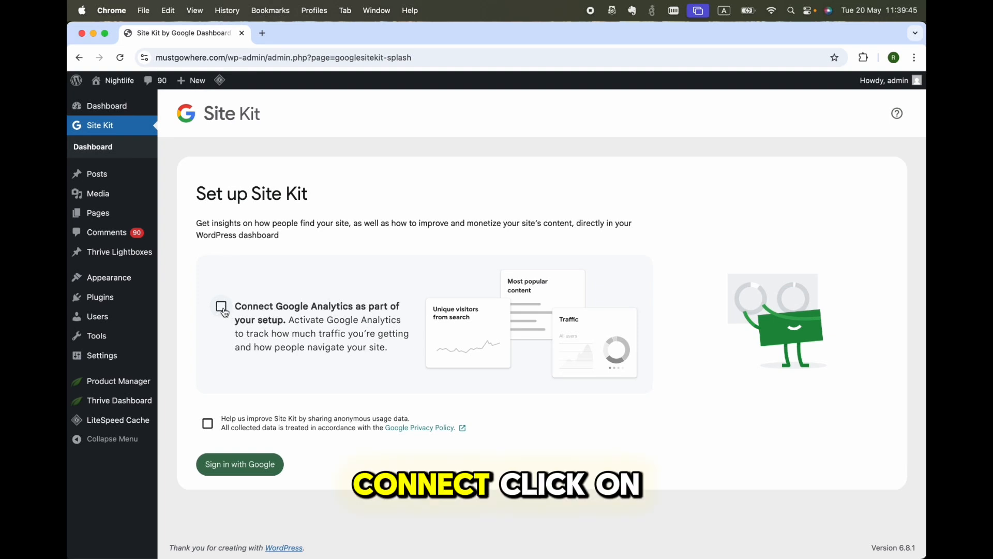
{"action": "left_click", "coordinate": [224, 311]}
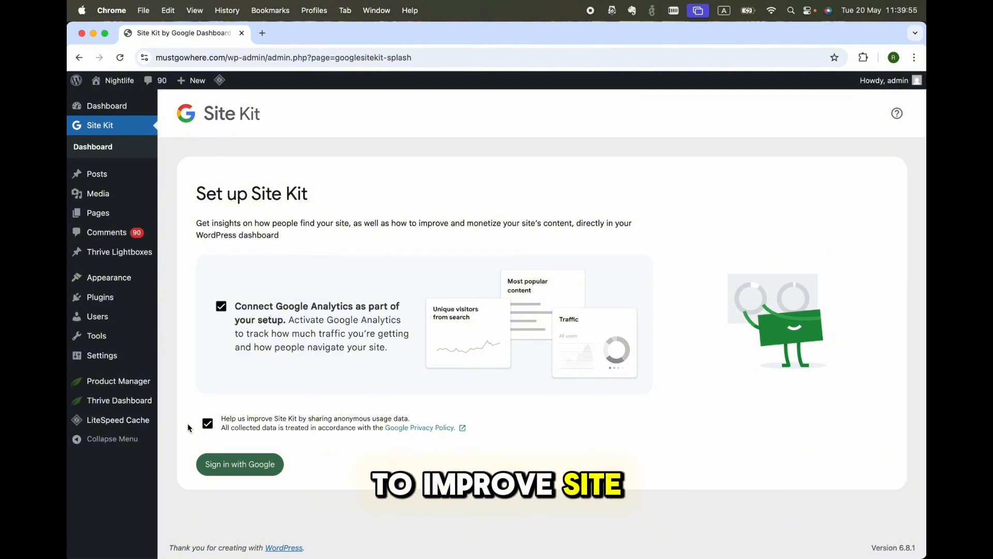
{"action": "left_click", "coordinate": [226, 466]}
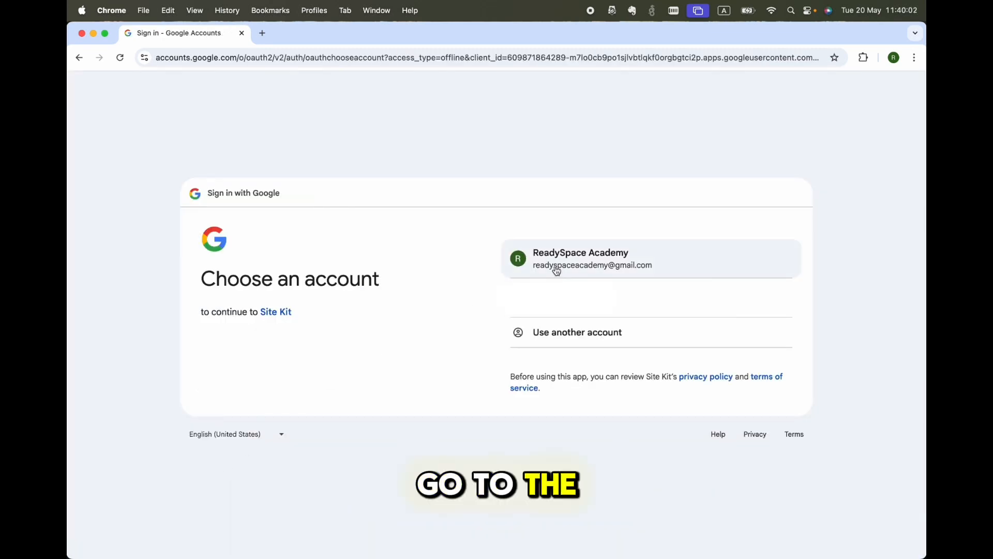
Step: Sign in to Site Kit with the ReadySpace Academy Google account and grant it all the requested access
{"action": "left_click", "coordinate": [556, 270]}
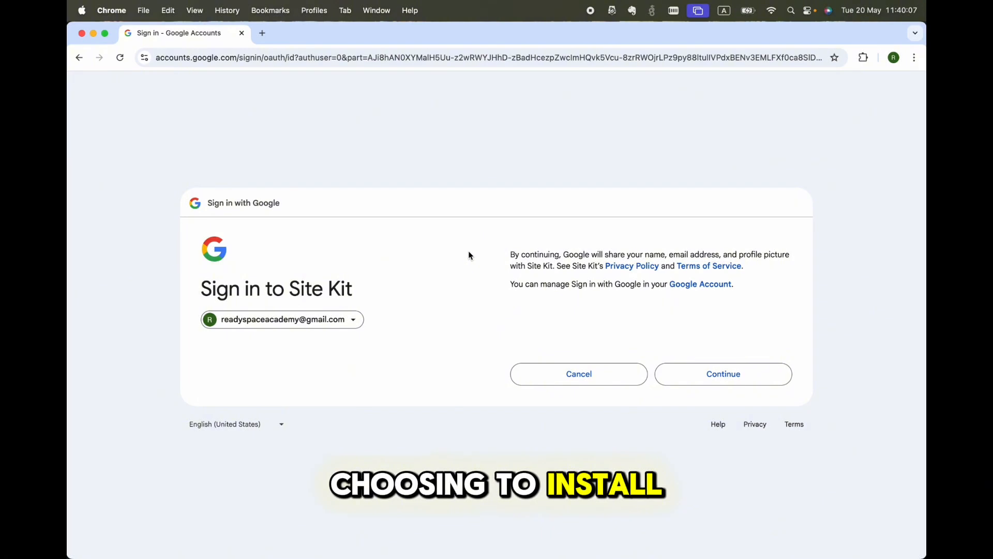
{"action": "left_click", "coordinate": [724, 380]}
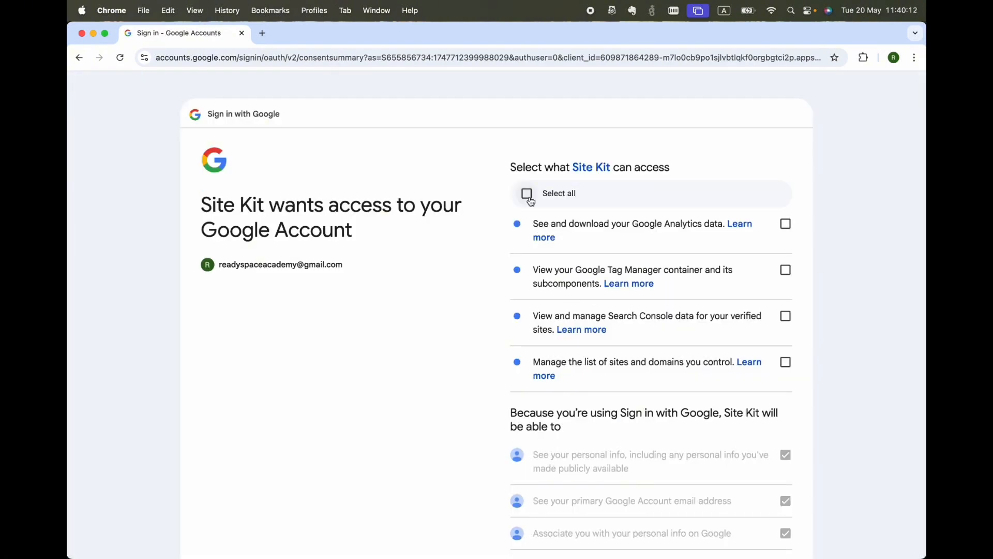
{"action": "left_click", "coordinate": [527, 194]}
{"action": "scroll", "coordinate": [531, 202], "scroll_direction": "down", "scroll_amount": 5}
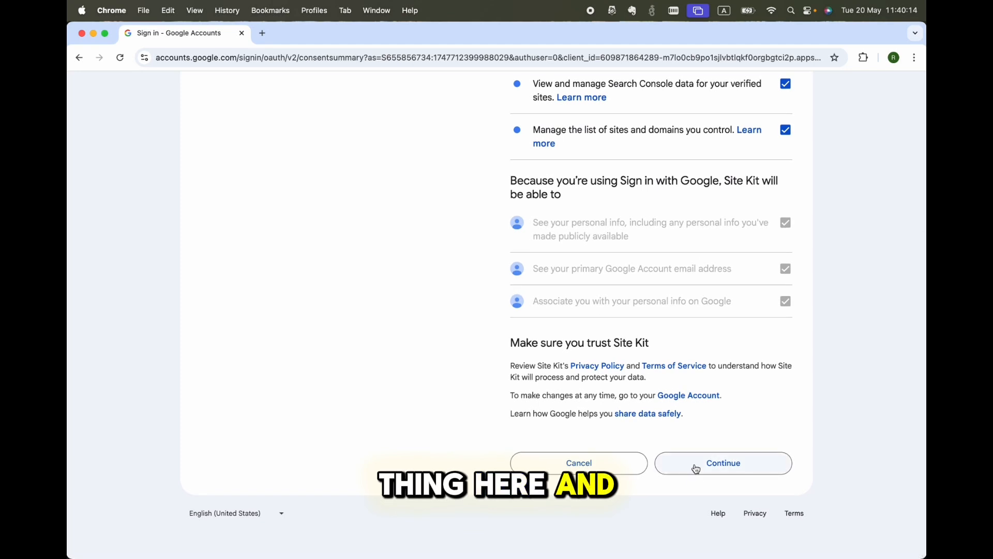
{"action": "left_click", "coordinate": [697, 469]}
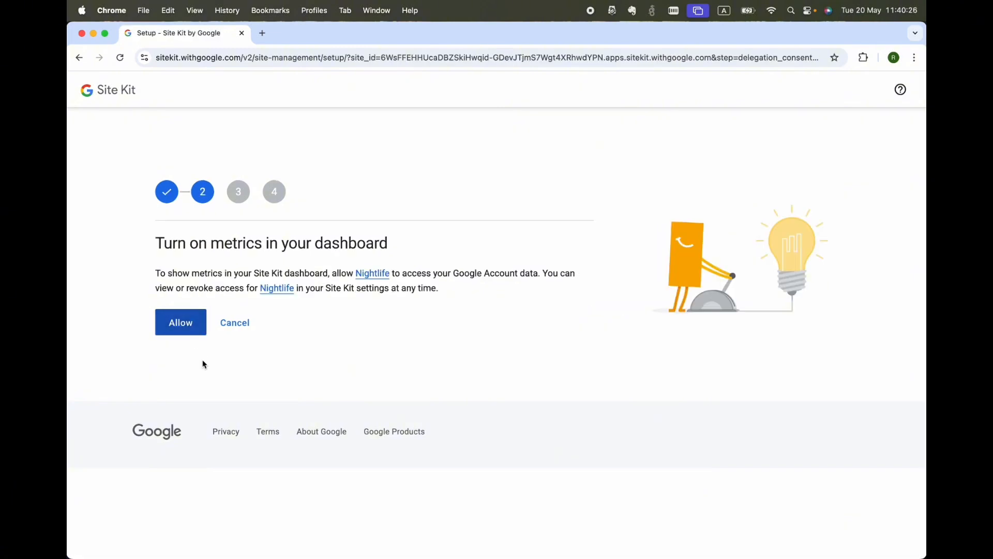
Step: Allow metrics in the Site Kit dashboard and have the Nightlife site set up in Search Console
{"action": "left_click", "coordinate": [193, 330]}
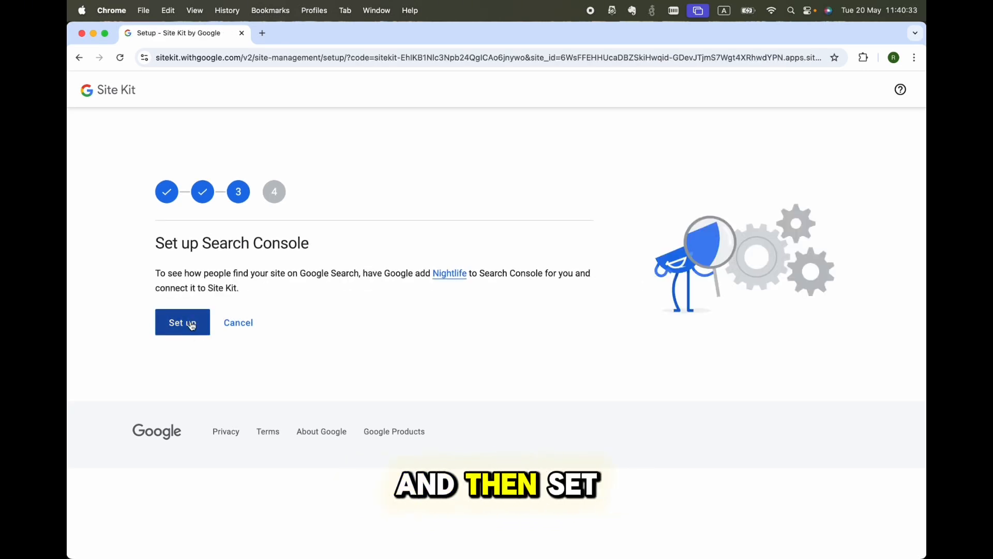
{"action": "left_click", "coordinate": [192, 325]}
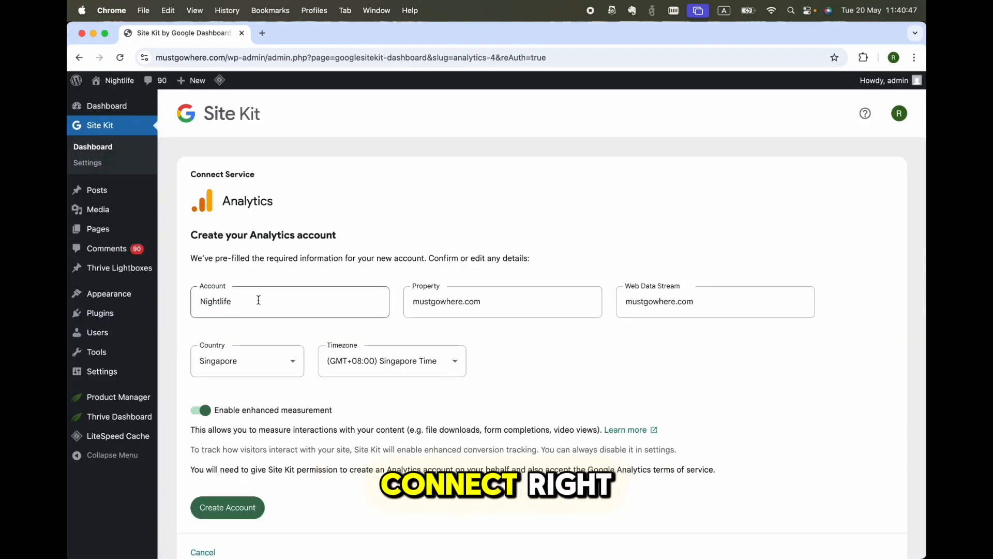
Step: Set the new Analytics account's name to mustgowhere.com
{"action": "double_click", "coordinate": [259, 300]}
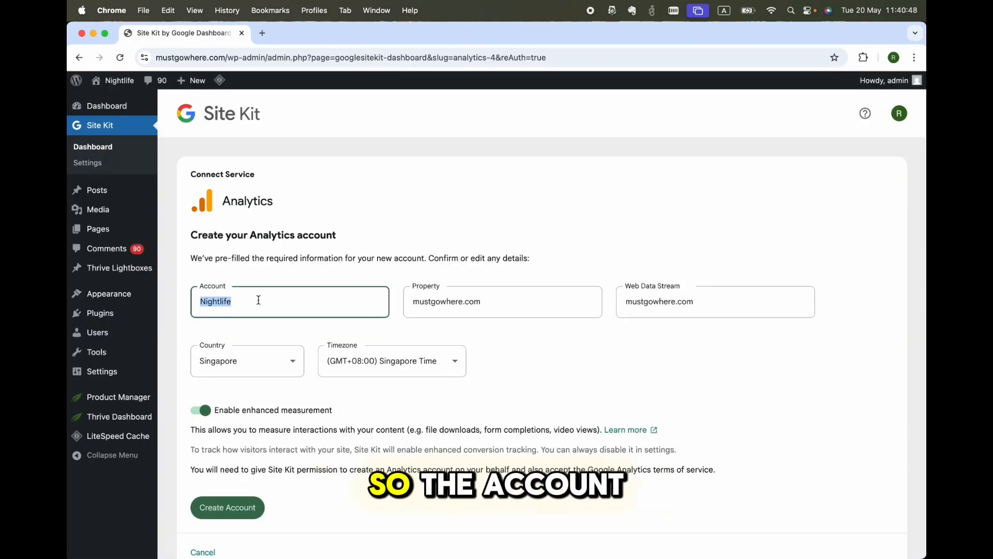
{"action": "type", "text": "mustgowhe"}
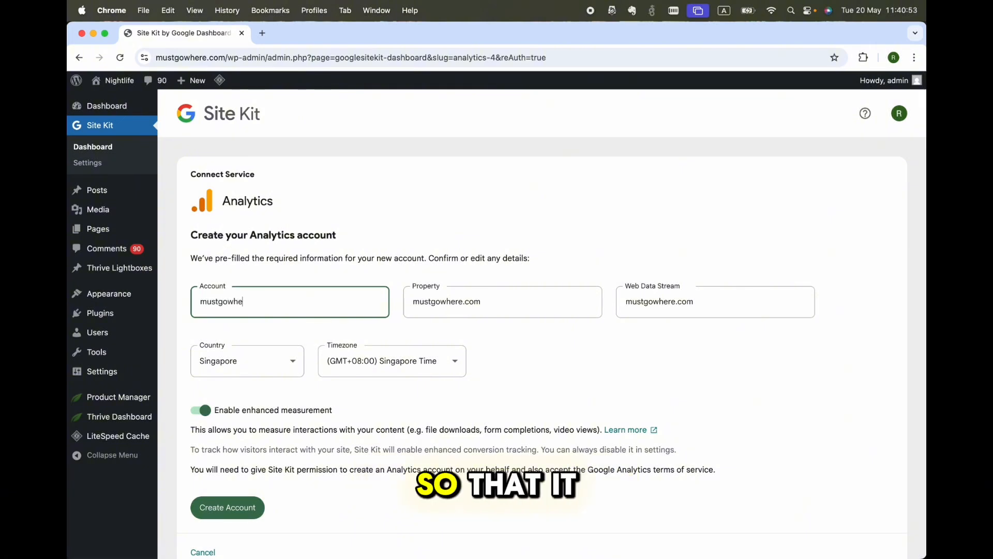
{"action": "type", "text": "re.com"}
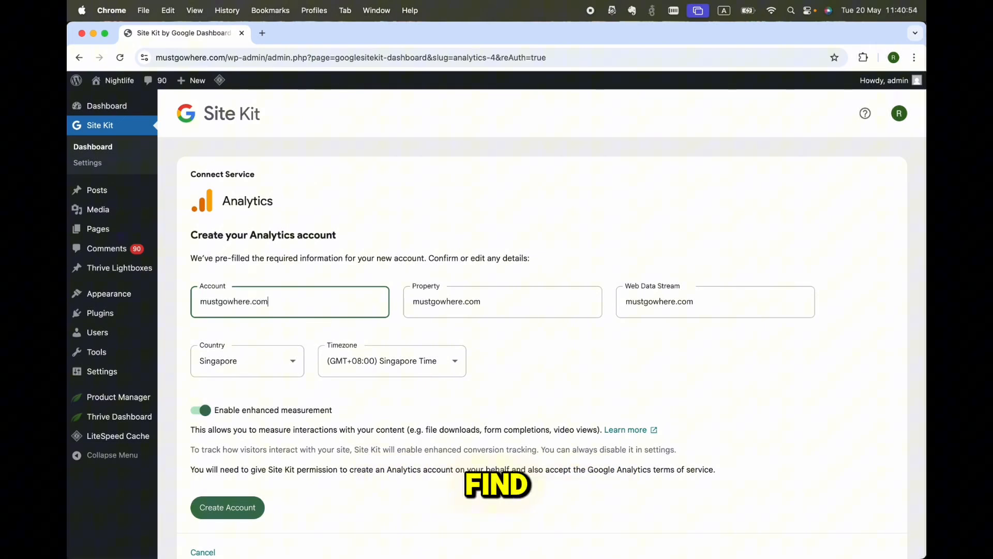
{"action": "left_click", "coordinate": [461, 307]}
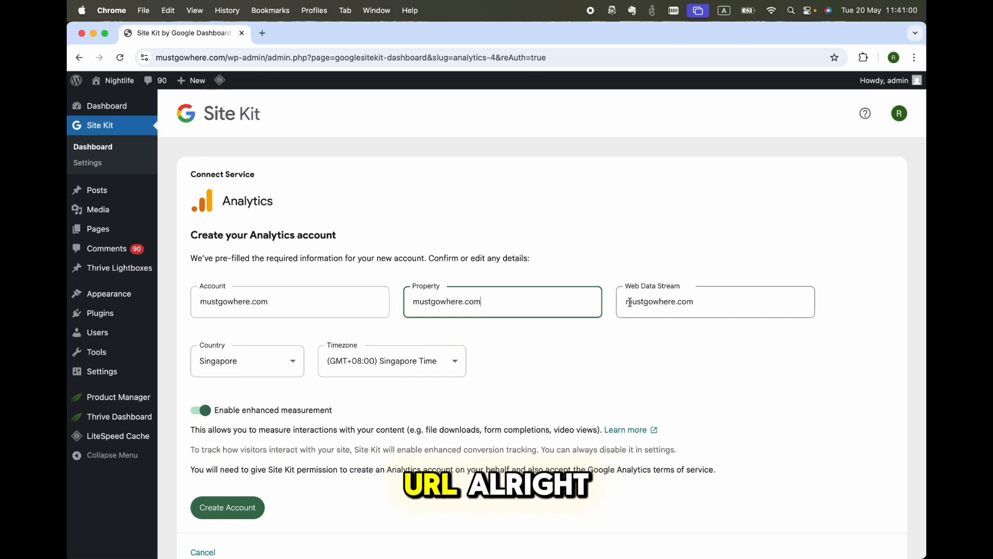
{"action": "left_click", "coordinate": [375, 298]}
{"action": "left_click", "coordinate": [506, 308]}
{"action": "left_click", "coordinate": [666, 310]}
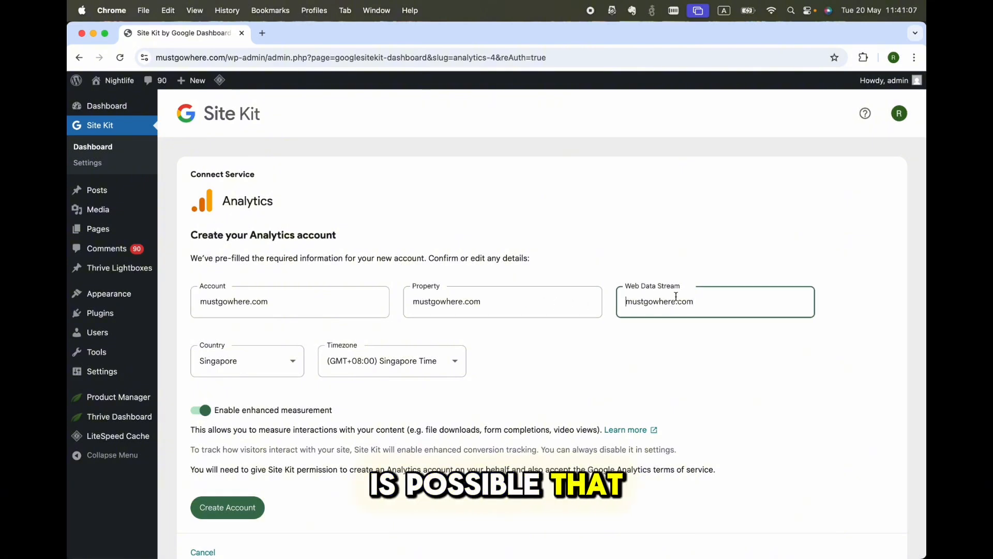
{"action": "type", "text": "app."}
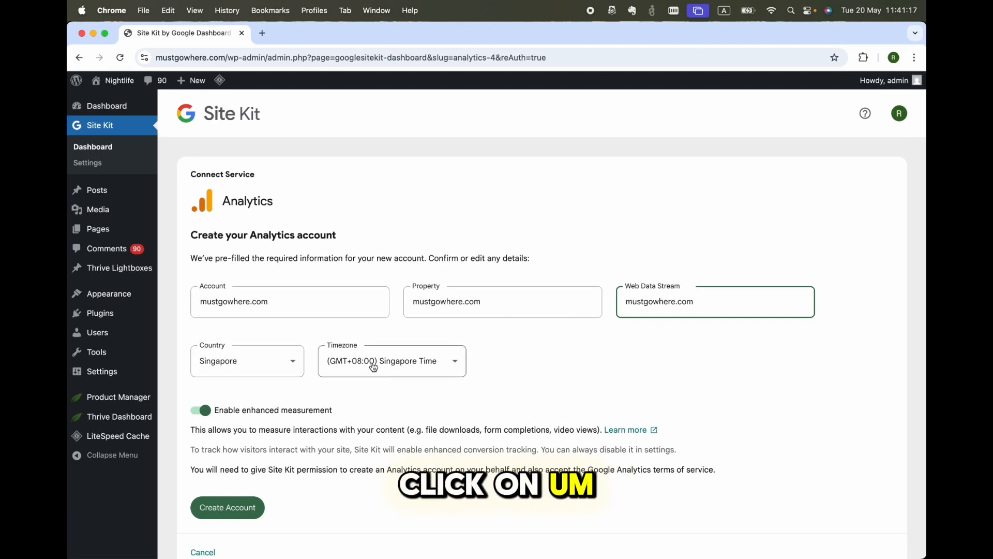
Step: Create the Analytics account and let Site Kit edit Google Analytics management entities using the ReadySpace Academy account
{"action": "scroll", "coordinate": [266, 402], "scroll_direction": "down", "scroll_amount": 3}
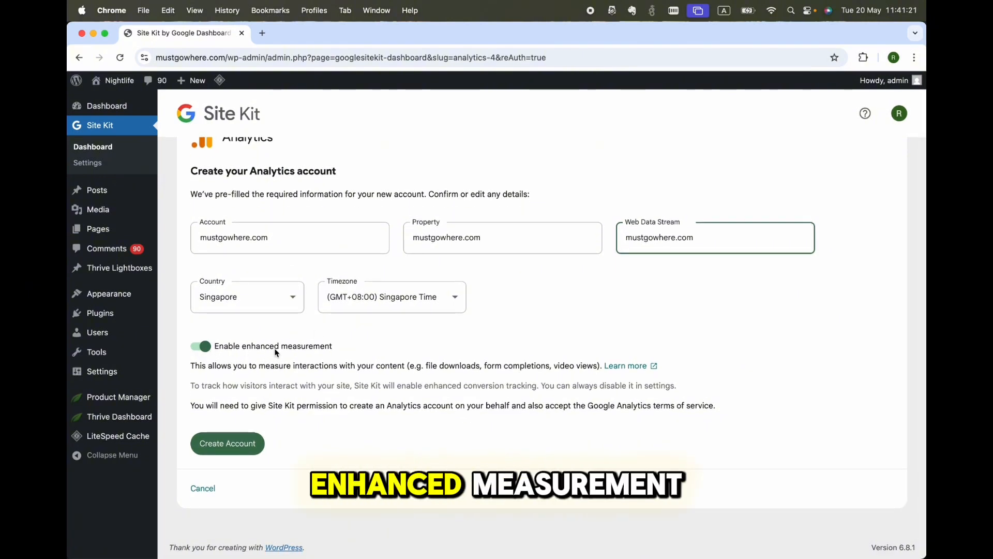
{"action": "left_click", "coordinate": [251, 449]}
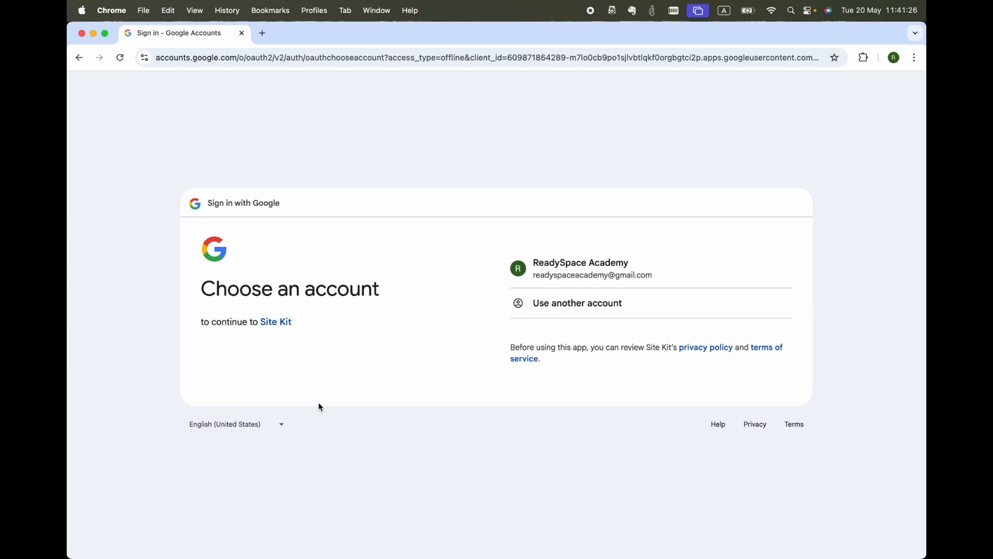
{"action": "left_click", "coordinate": [576, 268]}
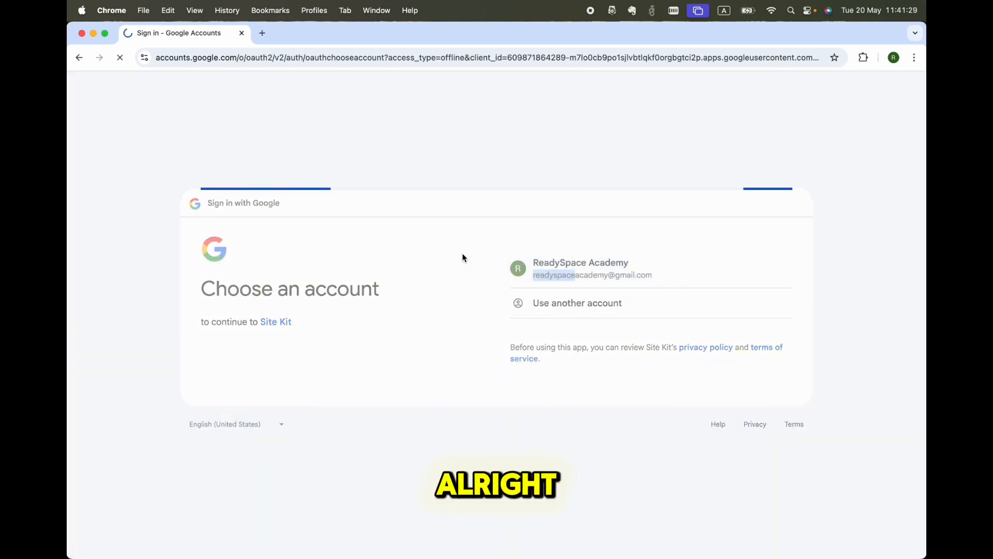
{"action": "left_click", "coordinate": [704, 382]}
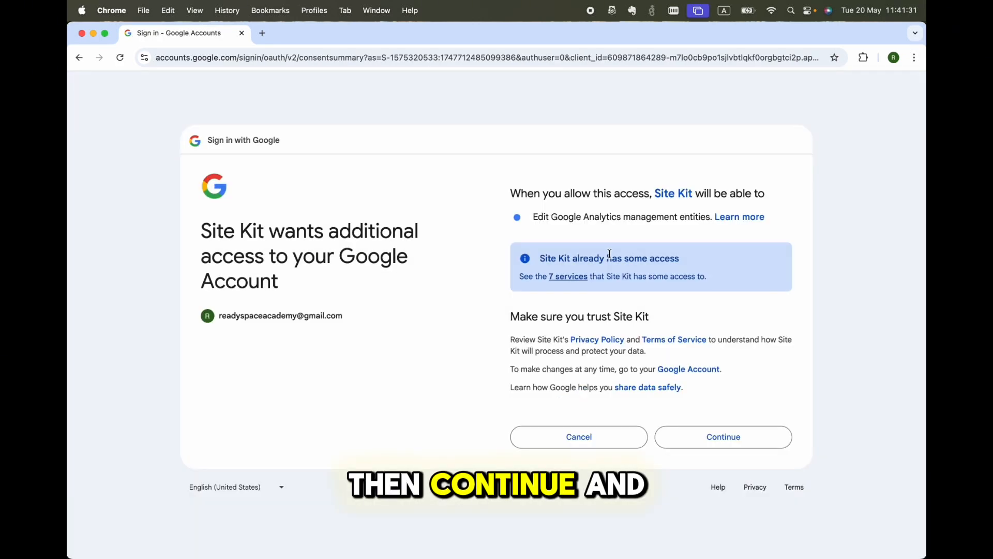
{"action": "left_click", "coordinate": [694, 440]}
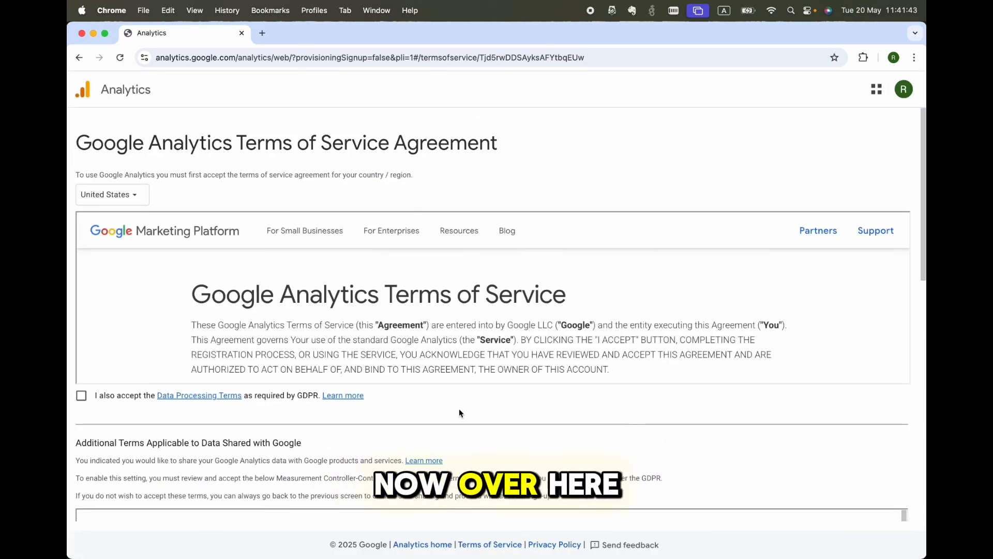
Step: Set the country for the Google Analytics Terms of Service Agreement to Singapore
{"action": "left_click", "coordinate": [130, 204]}
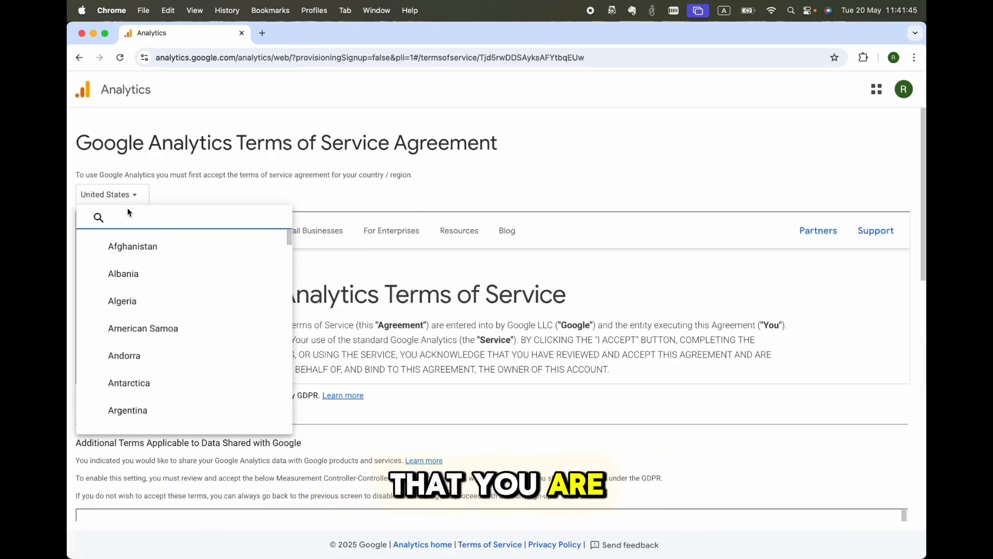
{"action": "type", "text": "singa"}
{"action": "left_click", "coordinate": [129, 246]}
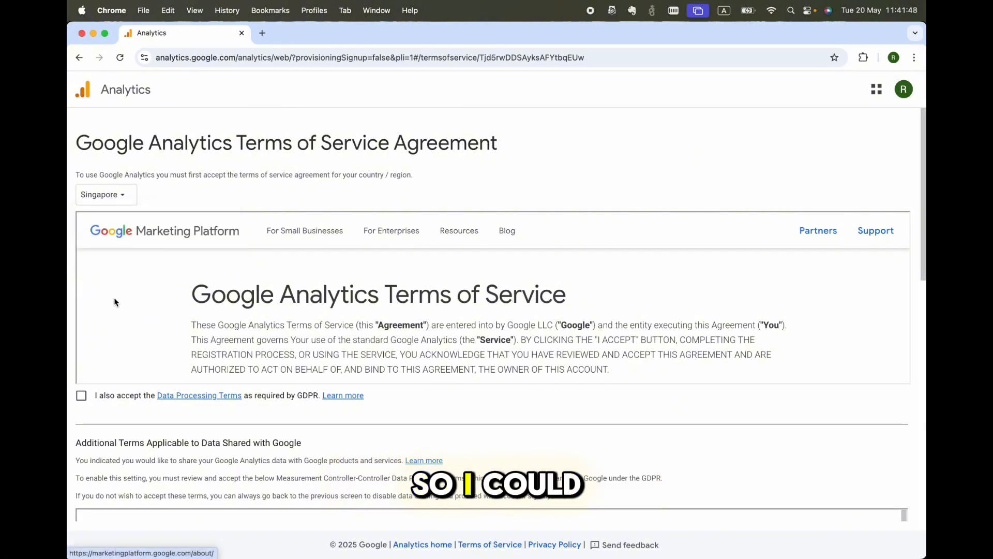
Step: Accept the GDPR Data Processing Terms and the Measurement Controller-Controller Data Protection Terms in the agreement
{"action": "scroll", "coordinate": [129, 414], "scroll_direction": "down", "scroll_amount": 10}
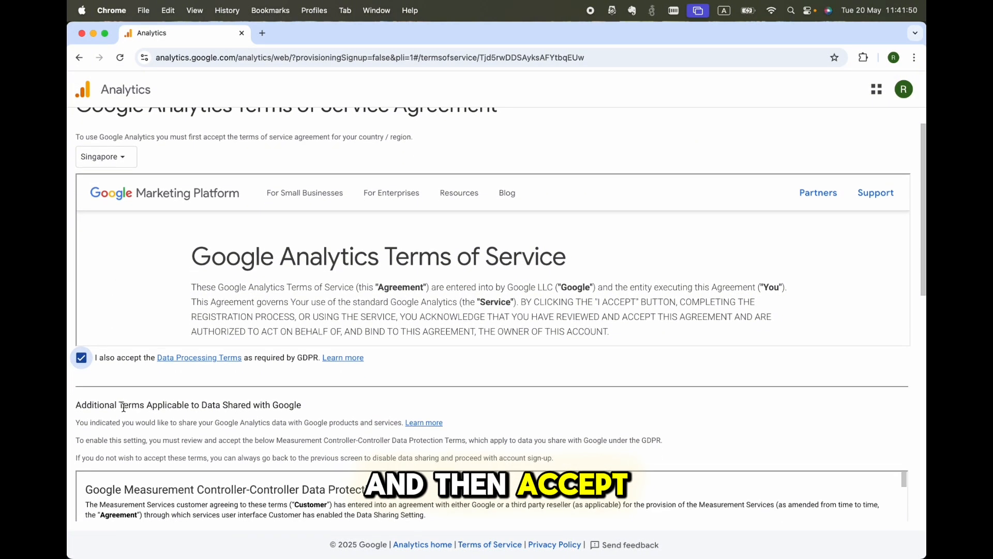
{"action": "scroll", "coordinate": [119, 406], "scroll_direction": "down", "scroll_amount": 15}
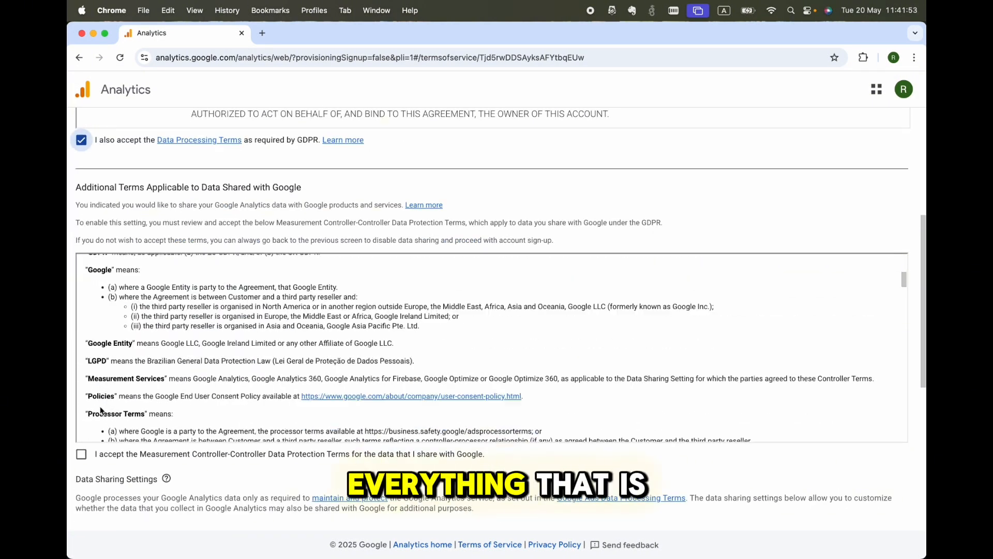
{"action": "scroll", "coordinate": [101, 408], "scroll_direction": "down", "scroll_amount": 10}
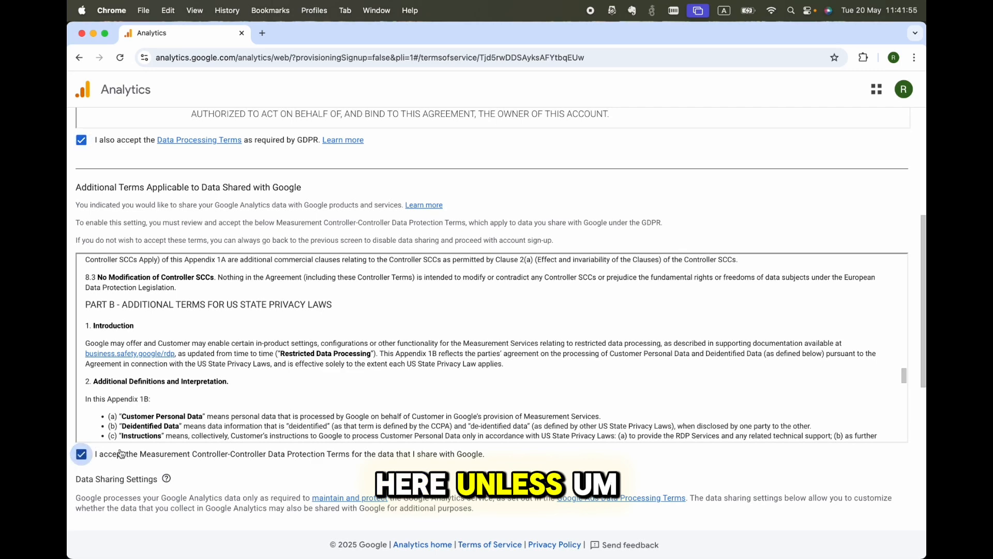
{"action": "scroll", "coordinate": [126, 454], "scroll_direction": "down", "scroll_amount": 4}
{"action": "left_click", "coordinate": [88, 449]}
{"action": "scroll", "coordinate": [164, 431], "scroll_direction": "down", "scroll_amount": 14}
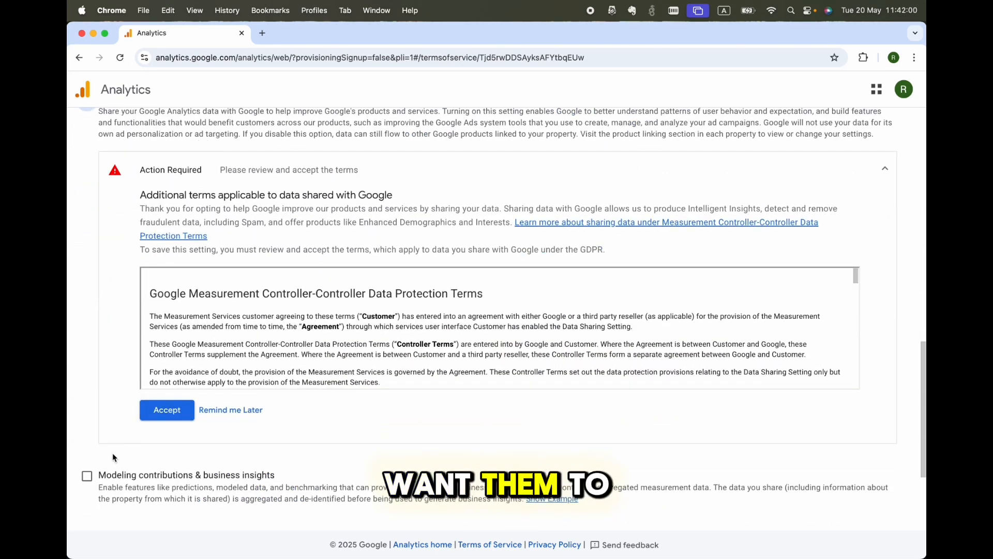
Step: Accept the data protection terms, enable Modeling contributions & business insights, Technical support and Recommendations for your business, and accept the whole agreement
{"action": "left_click", "coordinate": [150, 410]}
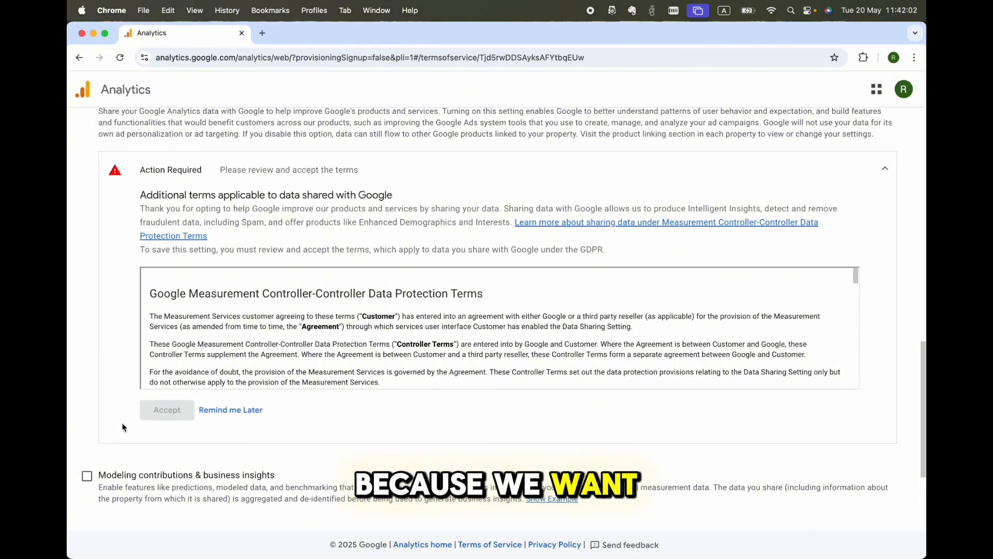
{"action": "scroll", "coordinate": [122, 422], "scroll_direction": "down", "scroll_amount": 2}
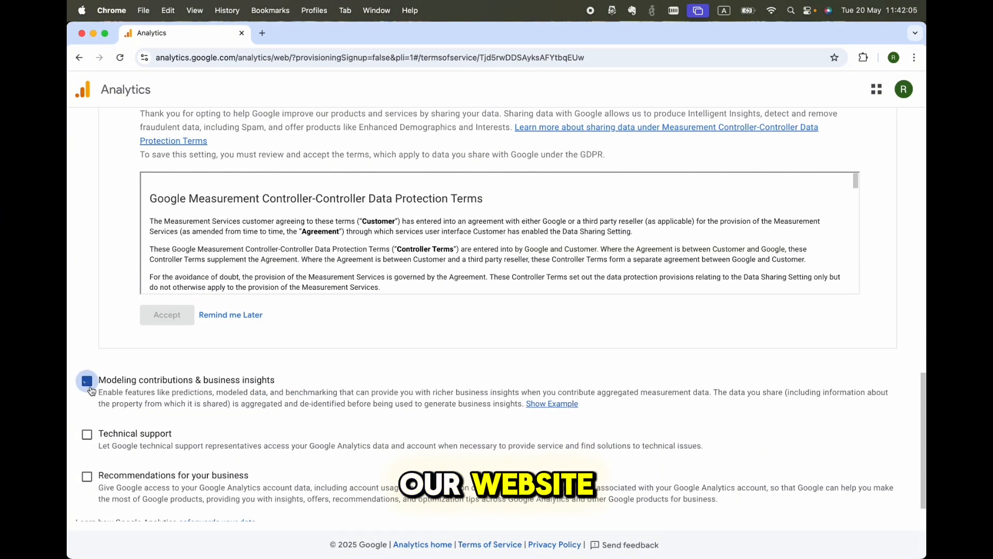
{"action": "left_click", "coordinate": [86, 476]}
{"action": "scroll", "coordinate": [141, 459], "scroll_direction": "down", "scroll_amount": 1}
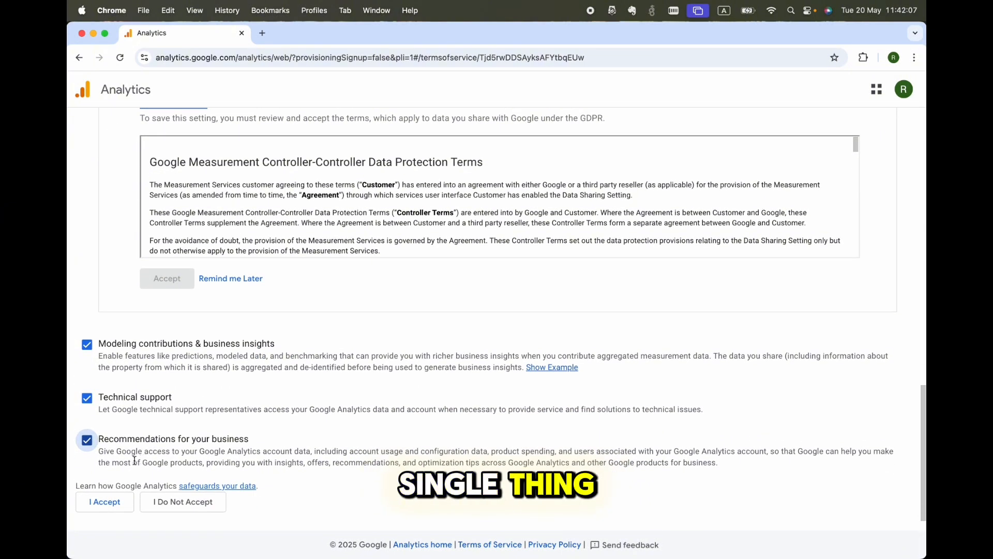
{"action": "left_click", "coordinate": [103, 500]}
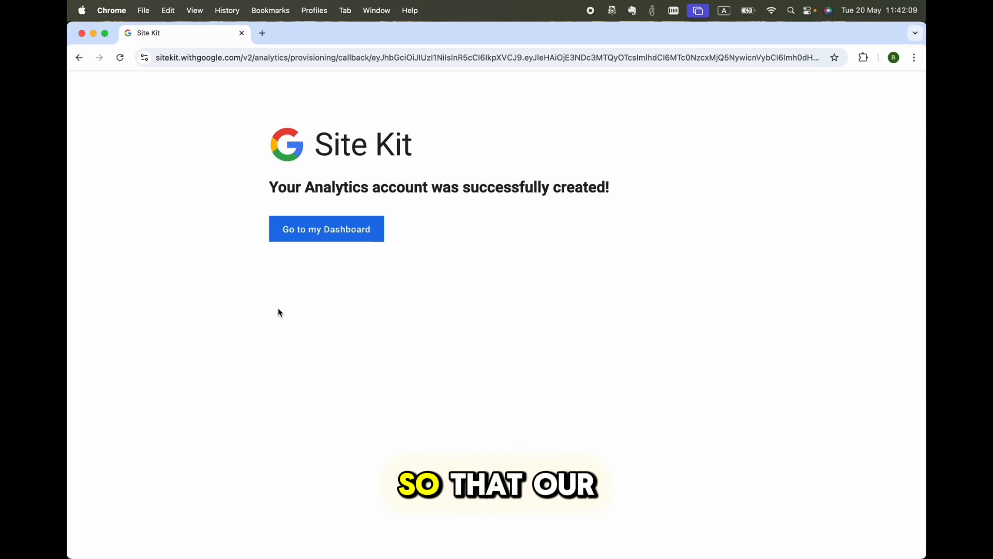
Step: Return to the Site Kit dashboard from the account creation page and dismiss the Analytics setup completion notice
{"action": "left_click", "coordinate": [324, 233]}
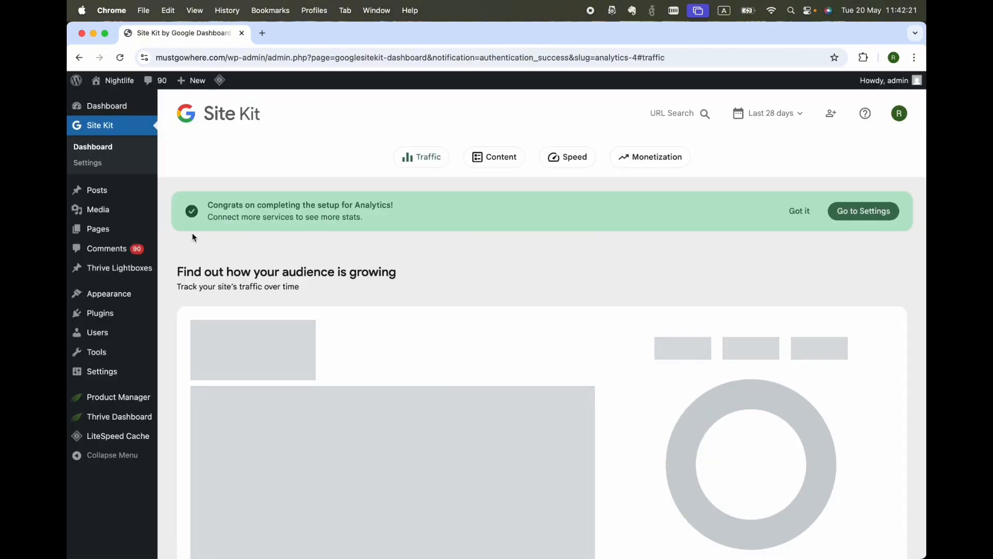
{"action": "left_click_drag", "start_coordinate": [209, 206], "coordinate": [405, 205]}
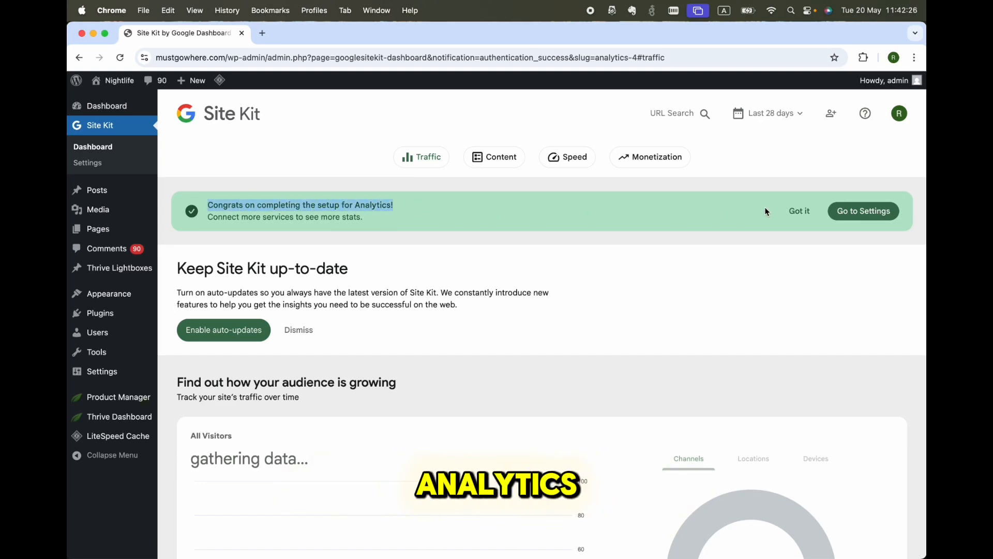
{"action": "left_click", "coordinate": [801, 212]}
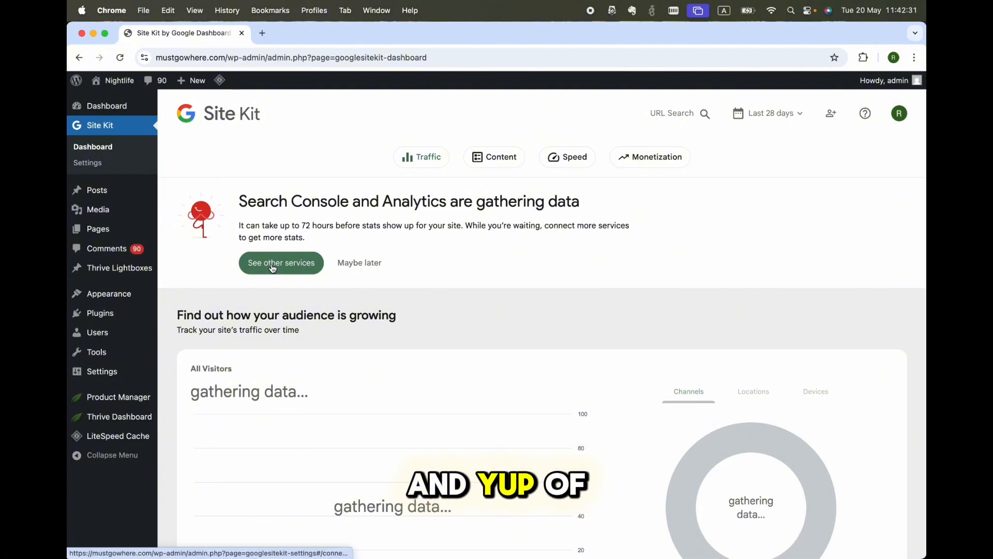
Step: Examine the data-gathering notice and the other services Site Kit offers: Ads, AdSense, Reader Revenue Manager, Sign in with Google and Tag Manager
{"action": "left_click_drag", "start_coordinate": [239, 201], "coordinate": [617, 242]}
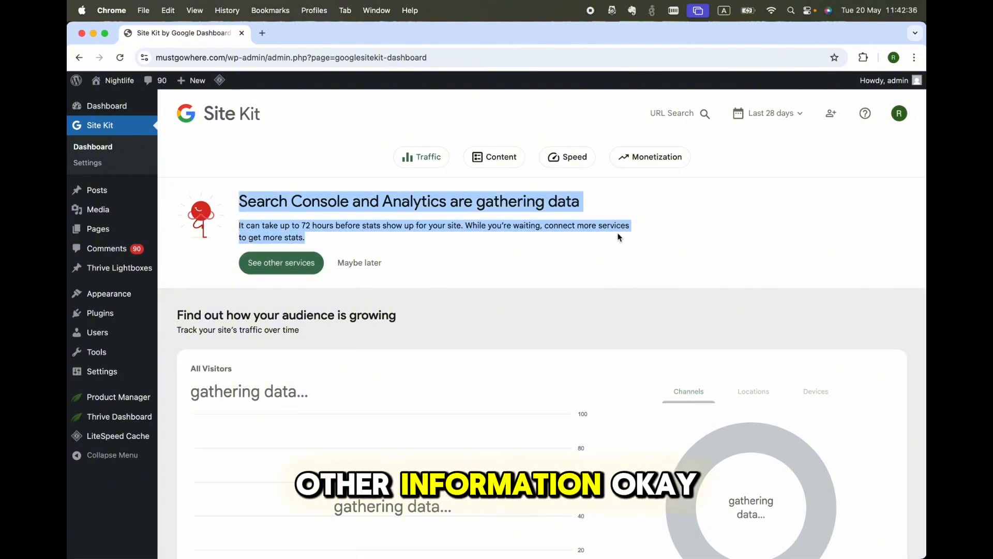
{"action": "left_click", "coordinate": [305, 265]}
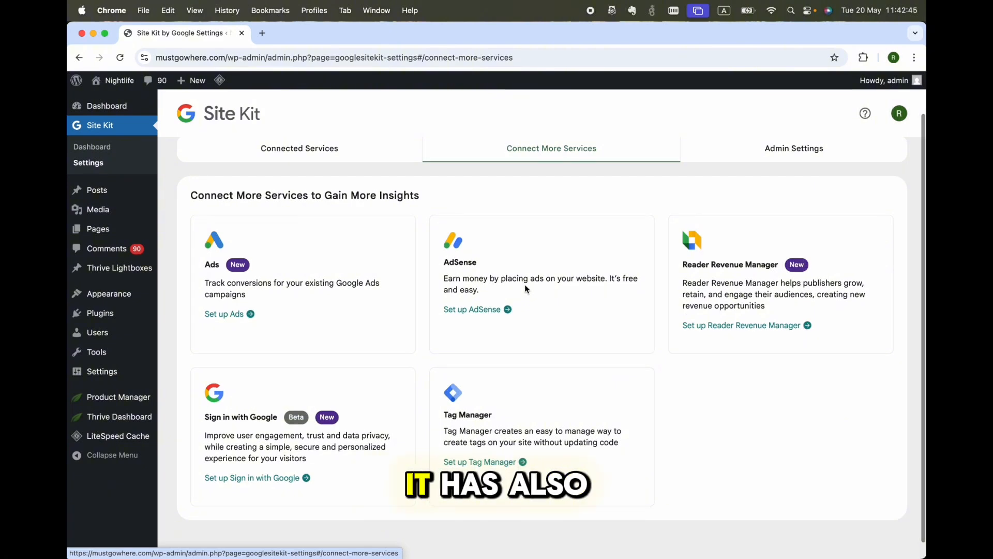
{"action": "left_click_drag", "start_coordinate": [198, 266], "coordinate": [246, 294]}
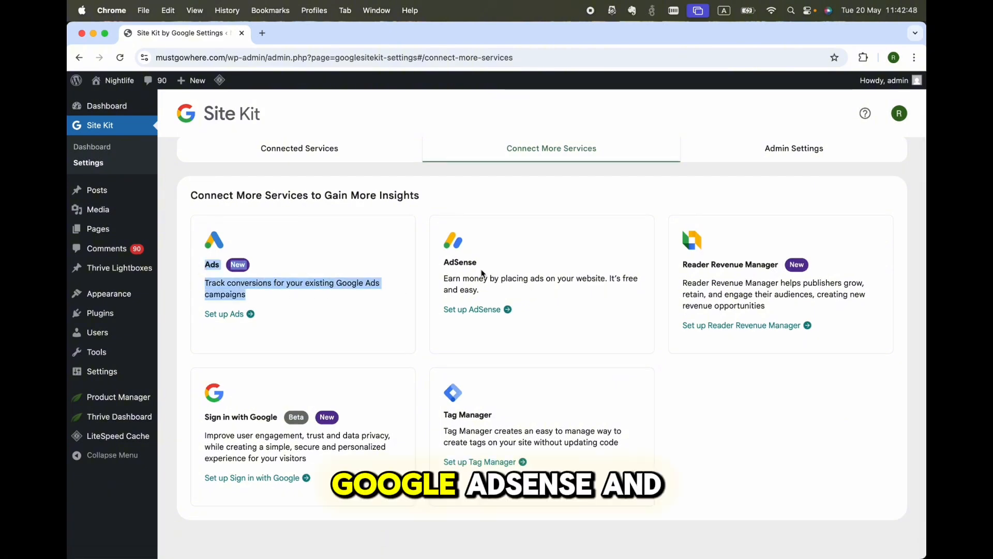
{"action": "left_click_drag", "start_coordinate": [441, 258], "coordinate": [613, 287]}
{"action": "left_click_drag", "start_coordinate": [681, 269], "coordinate": [765, 306]}
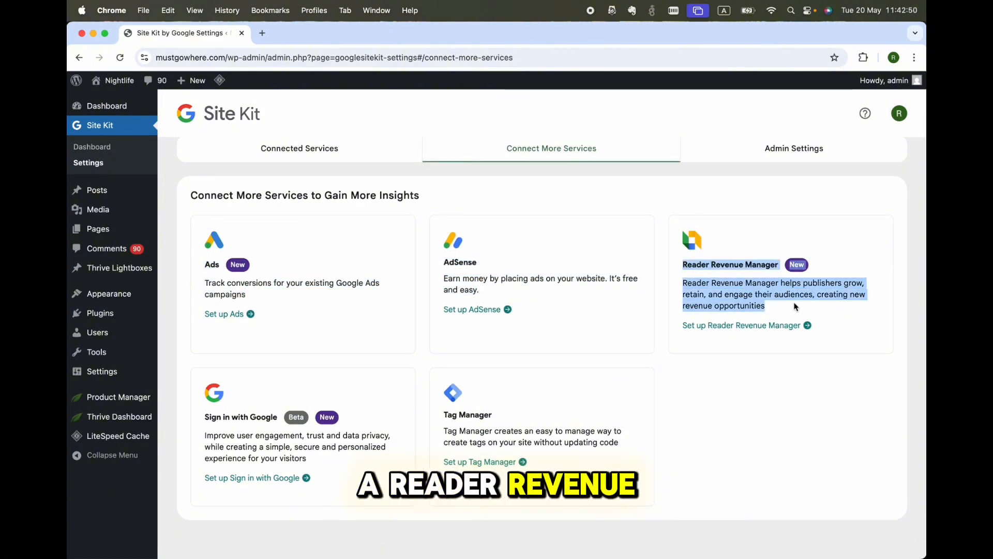
{"action": "scroll", "coordinate": [567, 311], "scroll_direction": "down", "scroll_amount": 1}
{"action": "left_click_drag", "start_coordinate": [452, 414], "coordinate": [546, 422]}
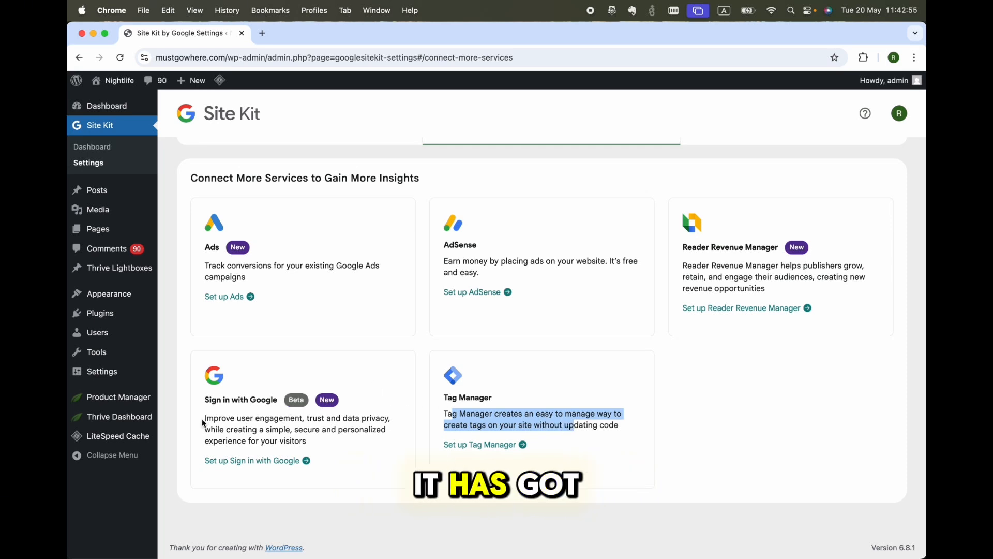
{"action": "left_click_drag", "start_coordinate": [204, 417], "coordinate": [318, 442]}
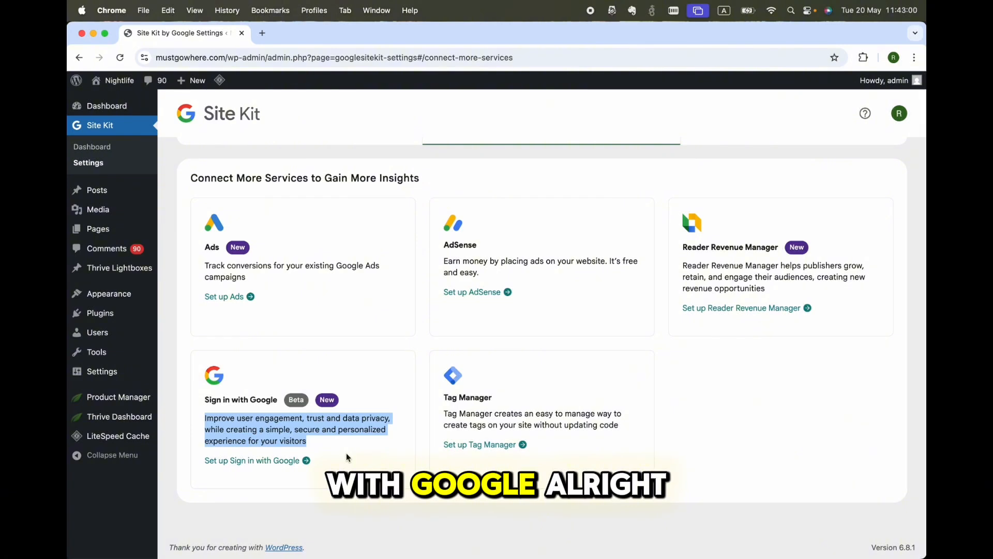
{"action": "scroll", "coordinate": [346, 452], "scroll_direction": "up", "scroll_amount": 3}
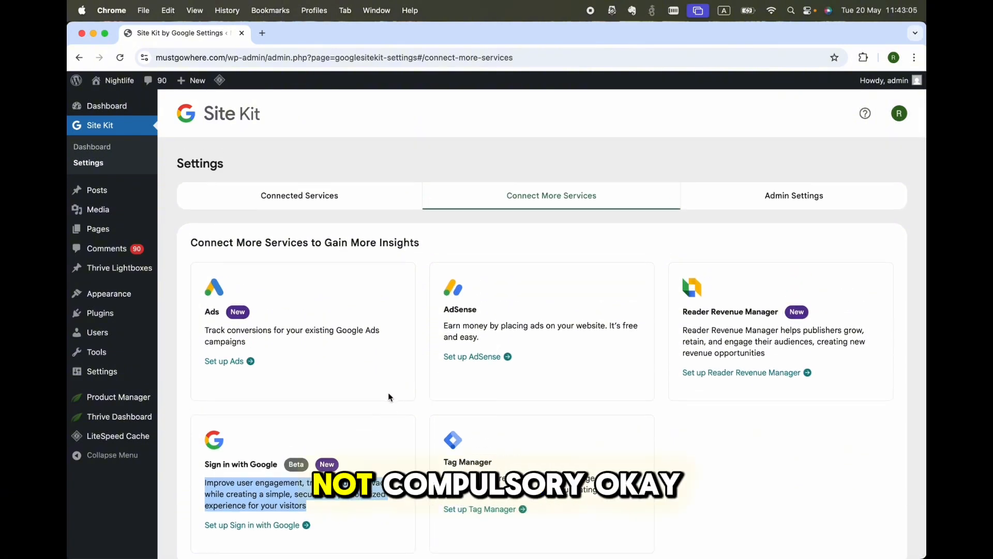
{"action": "scroll", "coordinate": [388, 397], "scroll_direction": "down", "scroll_amount": 3}
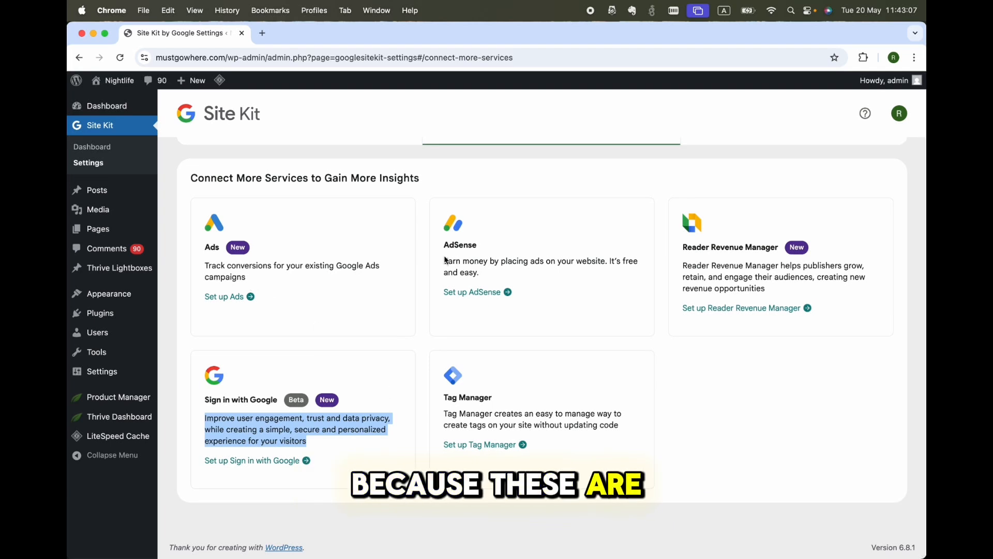
{"action": "scroll", "coordinate": [716, 343], "scroll_direction": "up", "scroll_amount": 3}
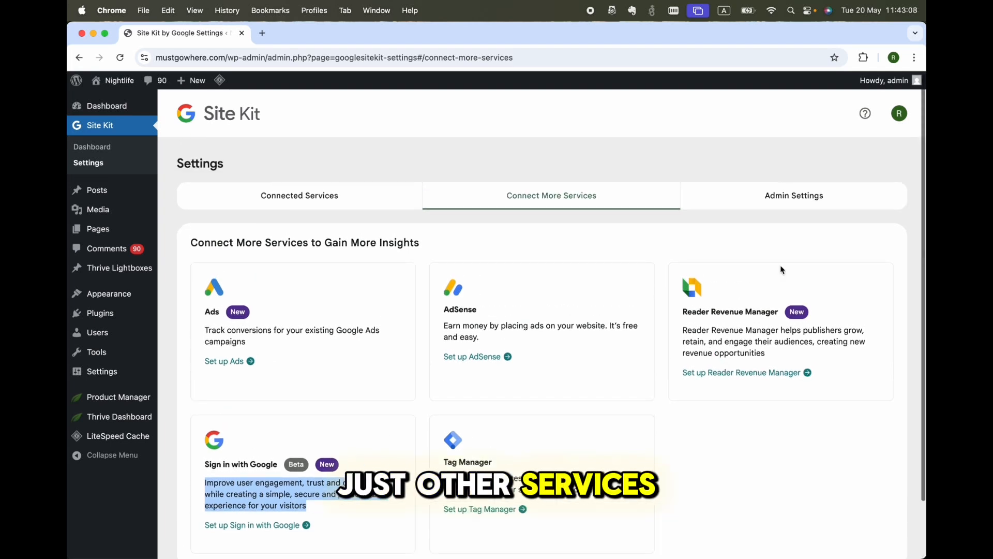
Step: Enable consent mode in Site Kit's admin settings for visitors from regions such as the European Economic Area
{"action": "left_click", "coordinate": [795, 208]}
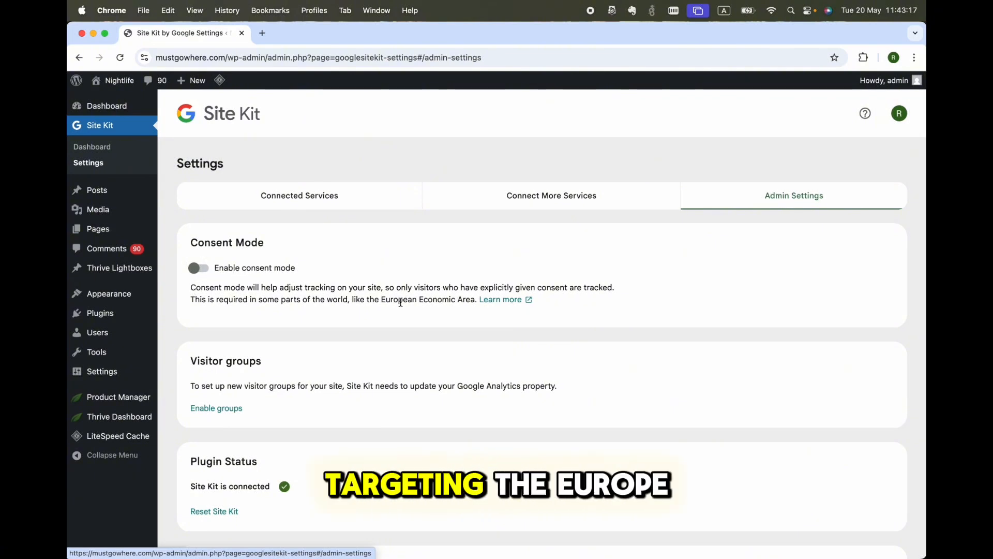
{"action": "left_click_drag", "start_coordinate": [375, 301], "coordinate": [463, 300]}
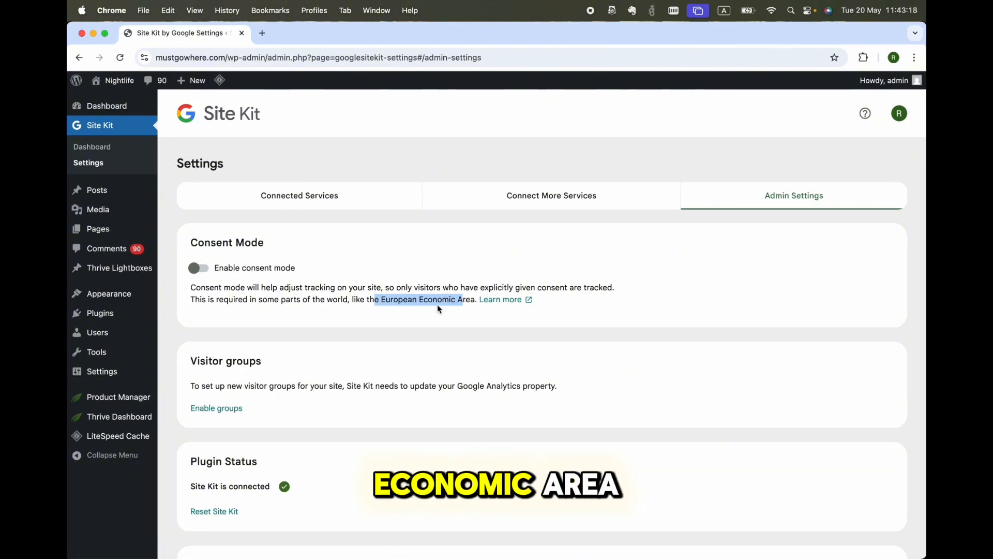
{"action": "left_click", "coordinate": [202, 269]}
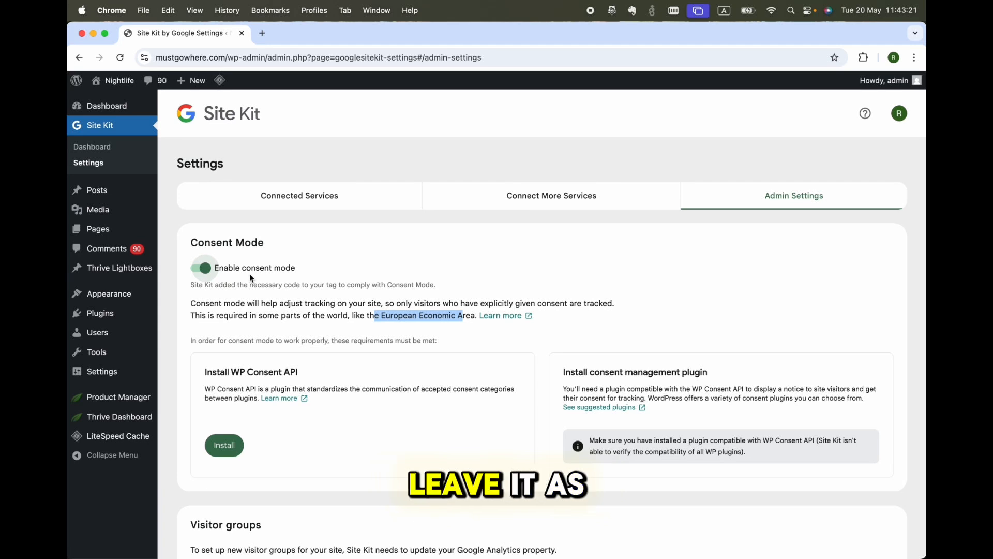
Step: Install the WP Consent API plugin from the consent mode requirements
{"action": "left_click", "coordinate": [224, 445]}
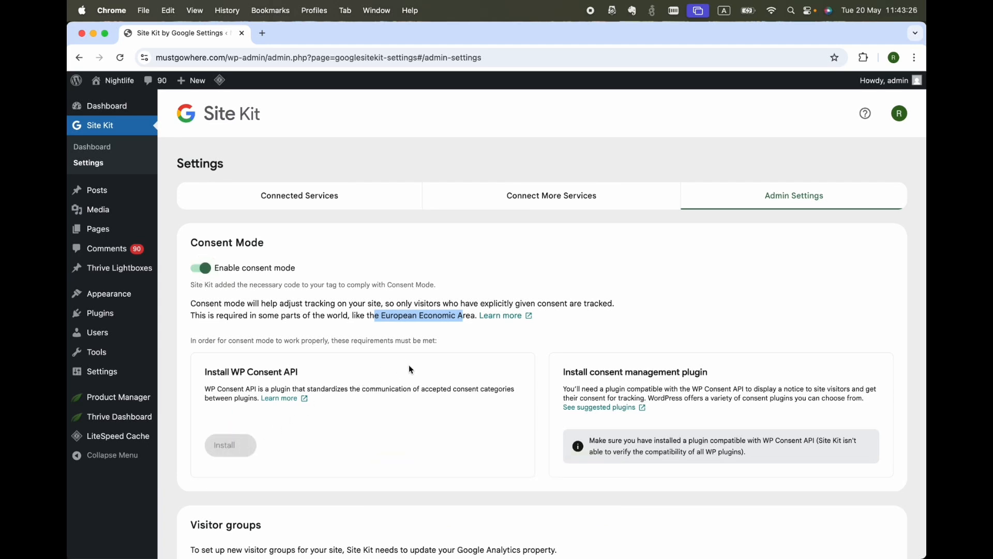
{"action": "scroll", "coordinate": [410, 366], "scroll_direction": "down", "scroll_amount": 3}
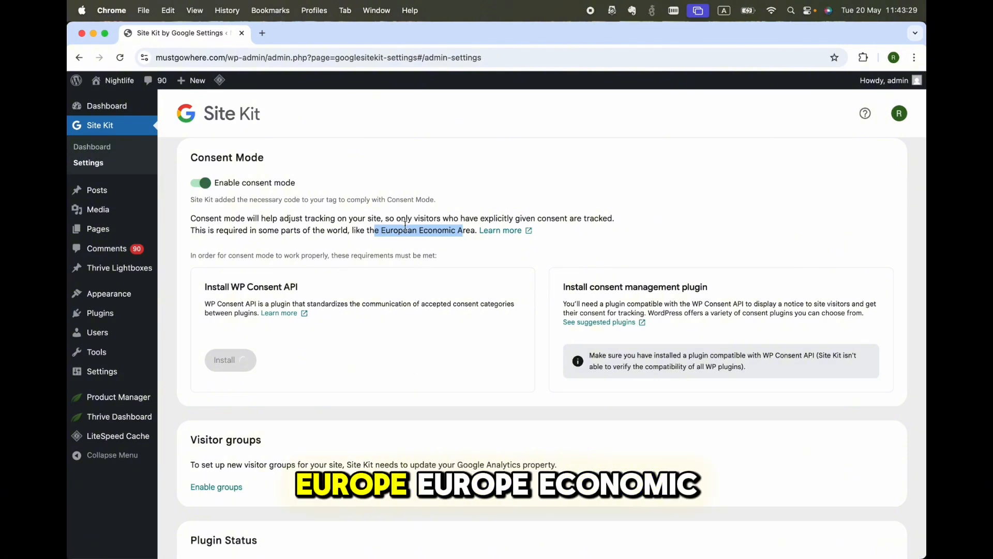
{"action": "left_click_drag", "start_coordinate": [381, 230], "coordinate": [455, 230]}
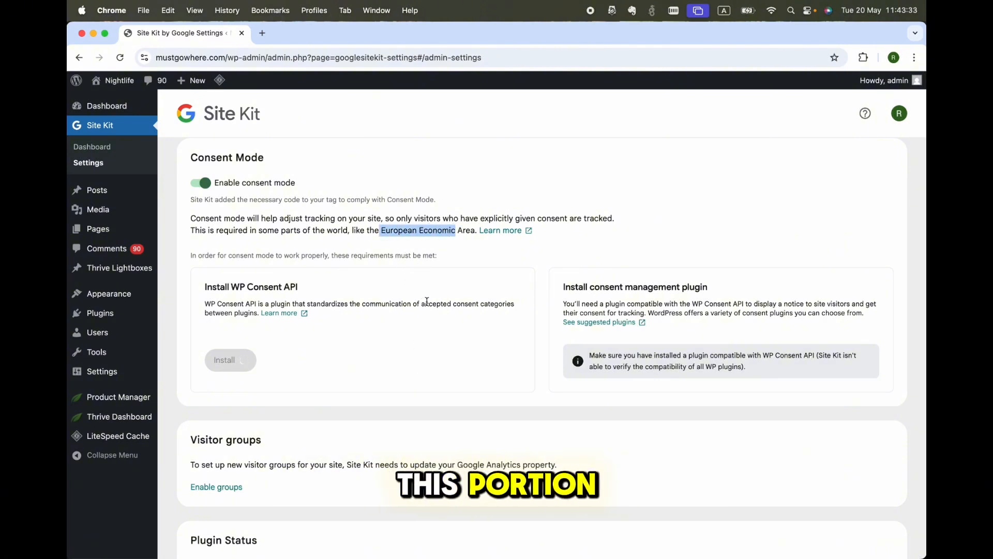
{"action": "scroll", "coordinate": [427, 301], "scroll_direction": "down", "scroll_amount": 3}
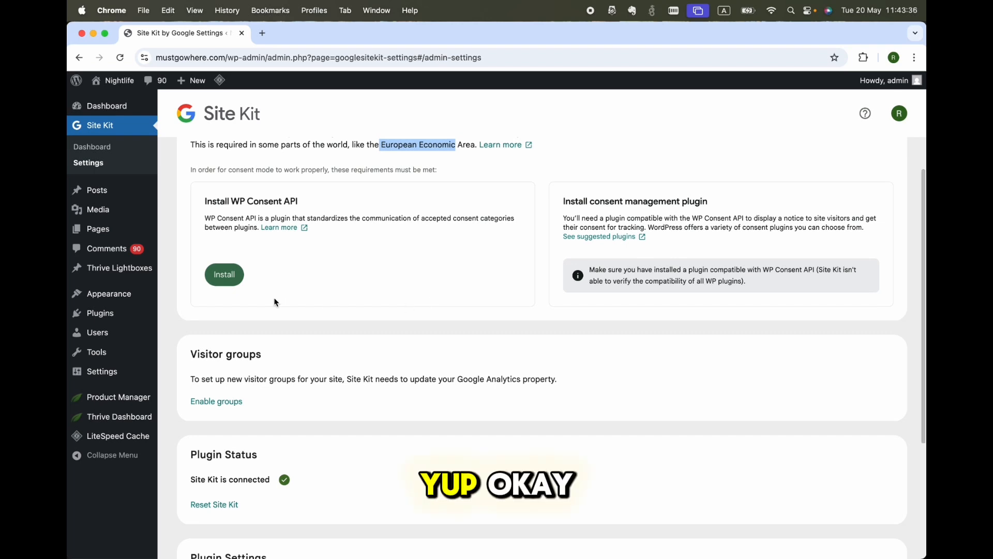
{"action": "left_click_drag", "start_coordinate": [205, 200], "coordinate": [332, 219]}
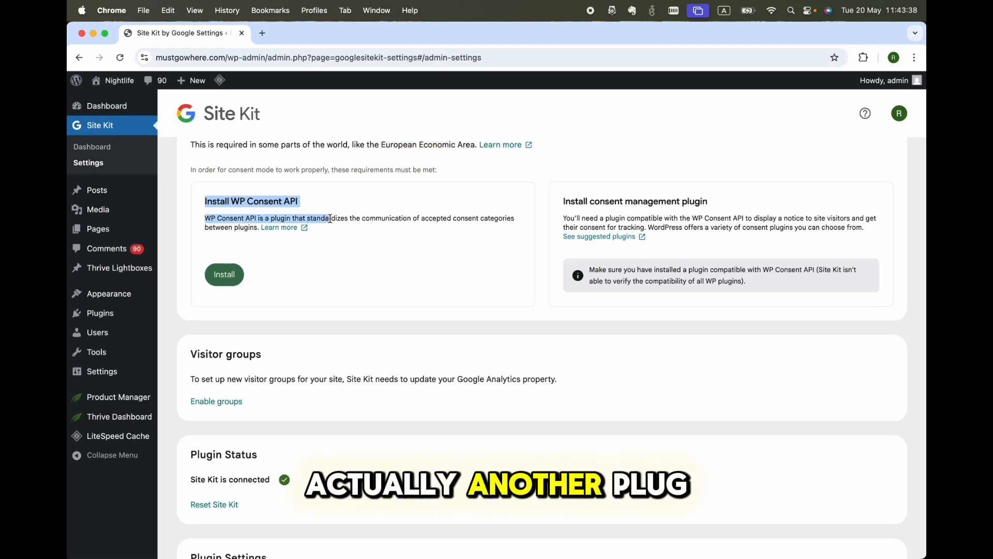
{"action": "left_click", "coordinate": [229, 223]}
{"action": "left_click_drag", "start_coordinate": [205, 218], "coordinate": [249, 228]}
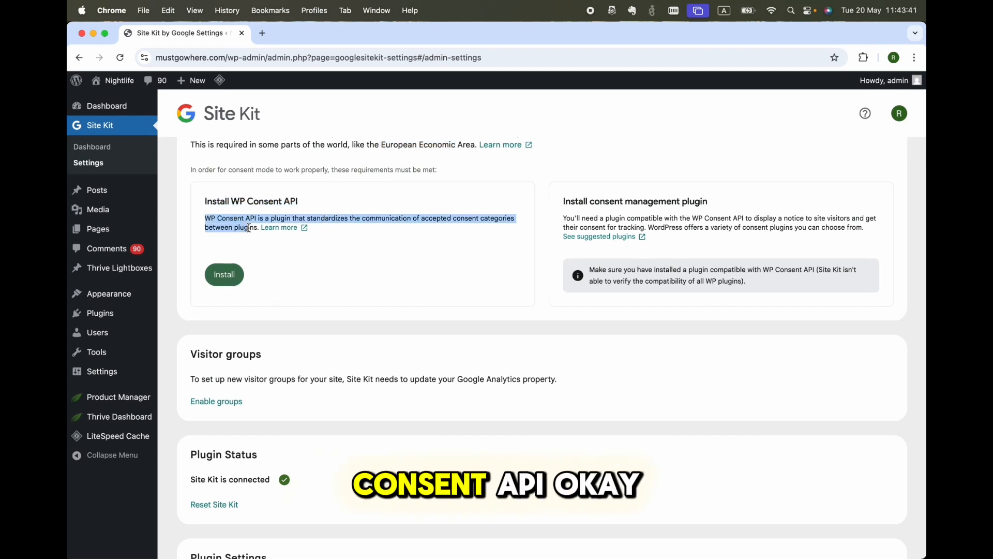
{"action": "left_click", "coordinate": [224, 274]}
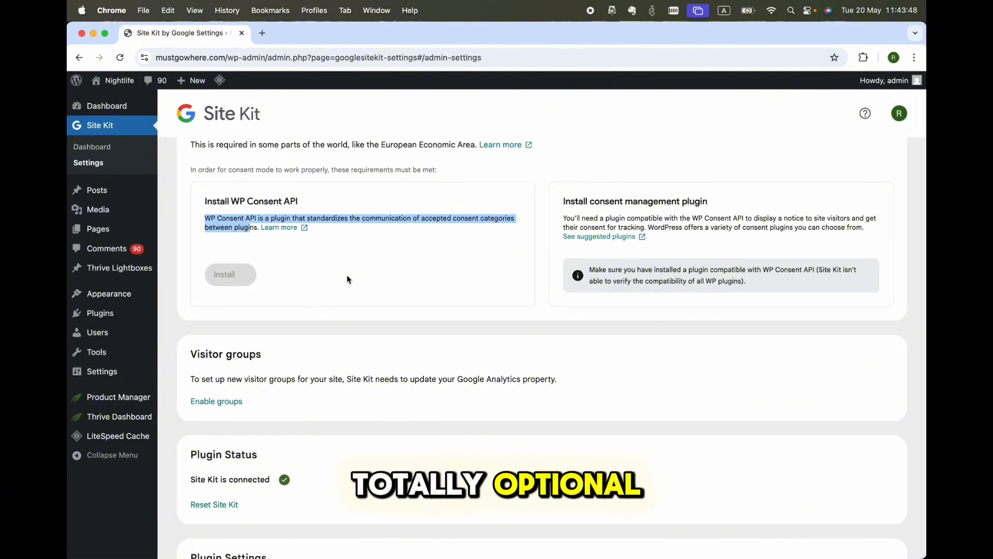
Step: Enable visitor groups for the site in the admin settings and dismiss the notice about the added dashboard section
{"action": "scroll", "coordinate": [347, 279], "scroll_direction": "down", "scroll_amount": 2}
{"action": "scroll", "coordinate": [347, 278], "scroll_direction": "down", "scroll_amount": 1}
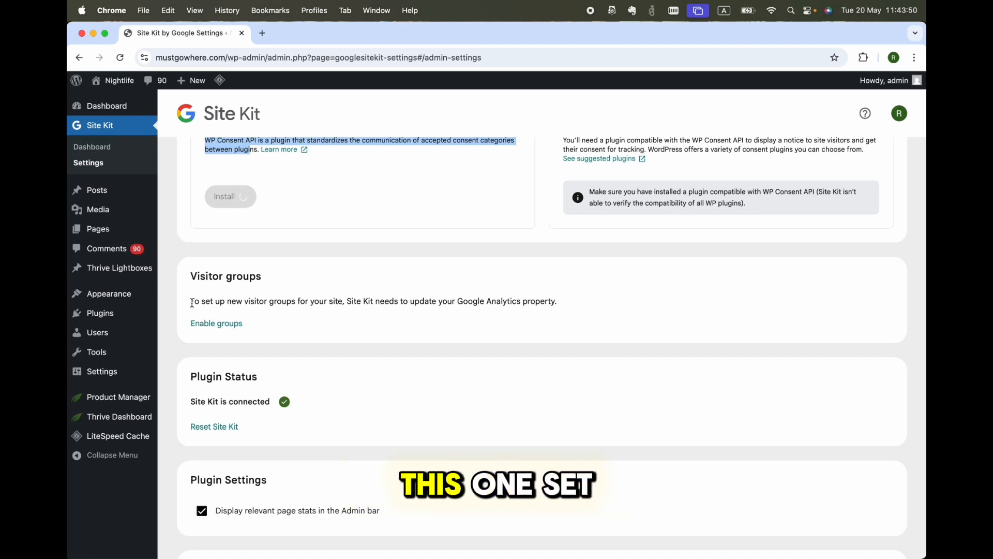
{"action": "left_click_drag", "start_coordinate": [191, 301], "coordinate": [567, 300]}
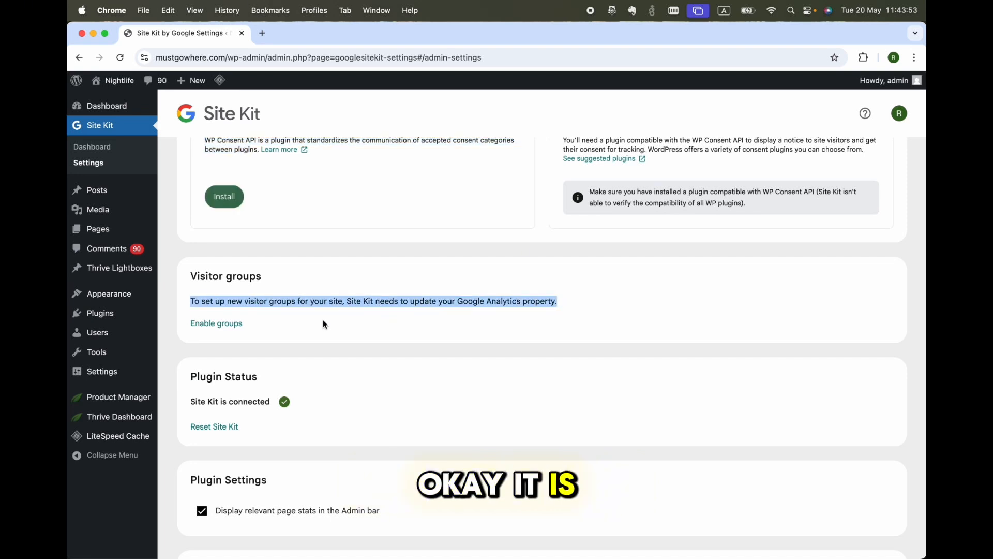
{"action": "scroll", "coordinate": [324, 323], "scroll_direction": "down", "scroll_amount": 1}
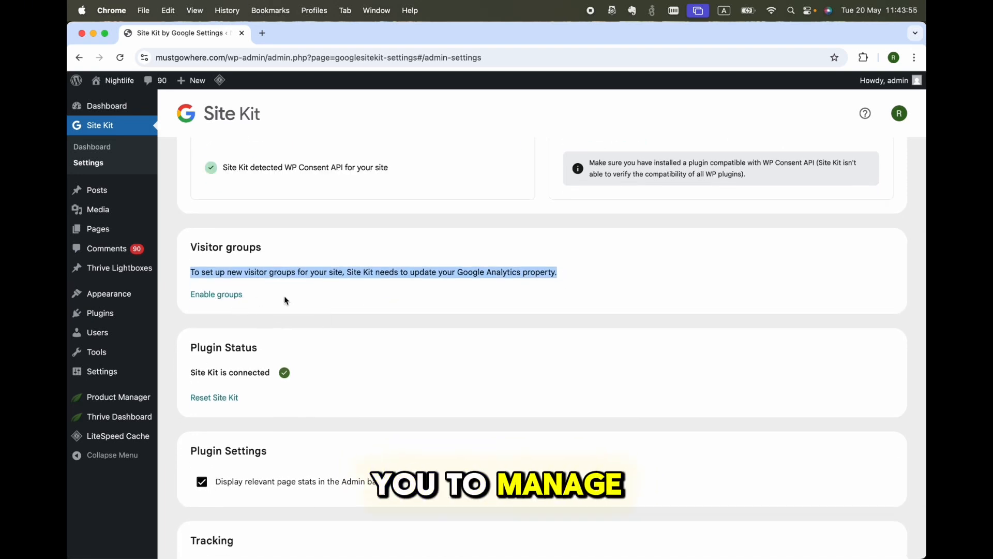
{"action": "left_click", "coordinate": [231, 300]}
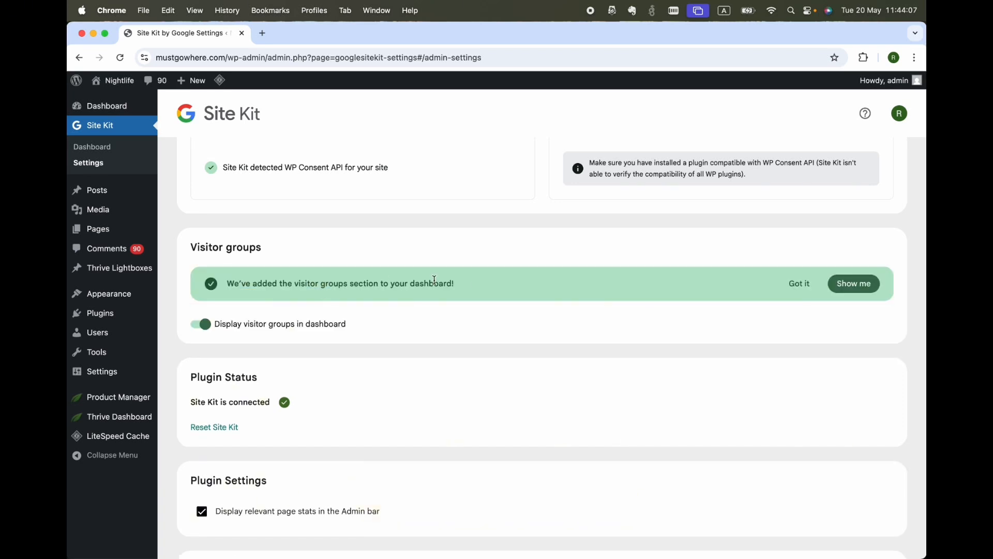
{"action": "left_click_drag", "start_coordinate": [253, 283], "coordinate": [459, 283]}
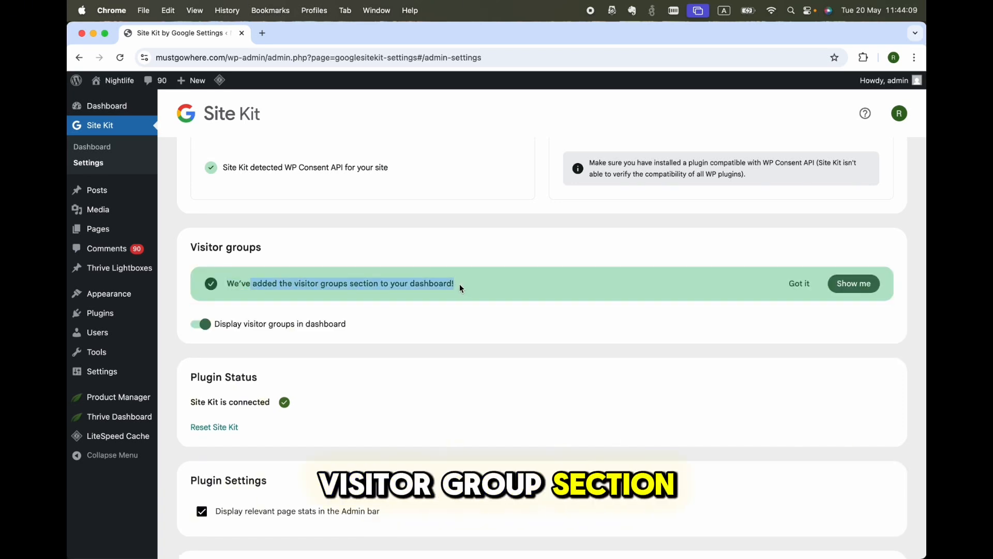
{"action": "left_click", "coordinate": [800, 283]}
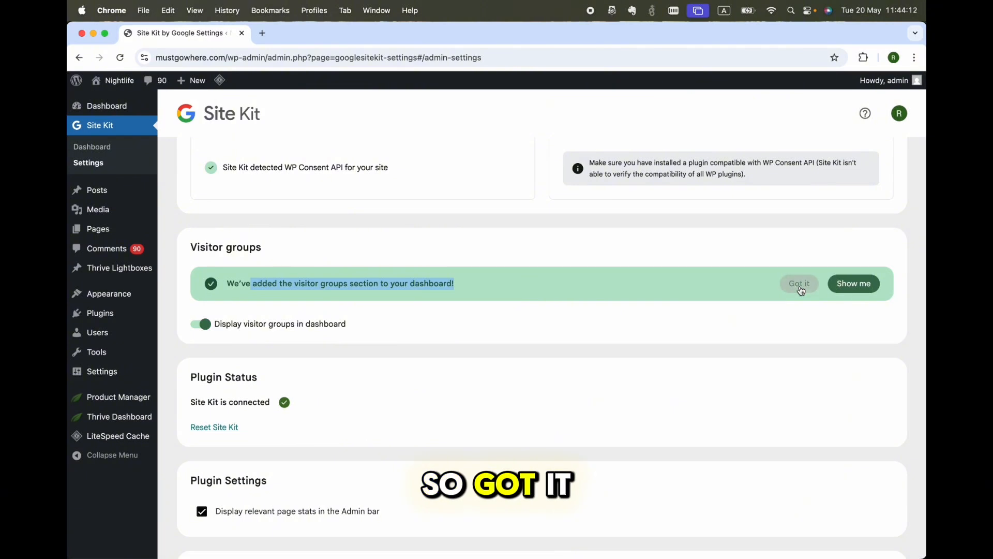
Step: Show the services connected to the site in the Site Kit settings
{"action": "scroll", "coordinate": [305, 321], "scroll_direction": "up", "scroll_amount": 7}
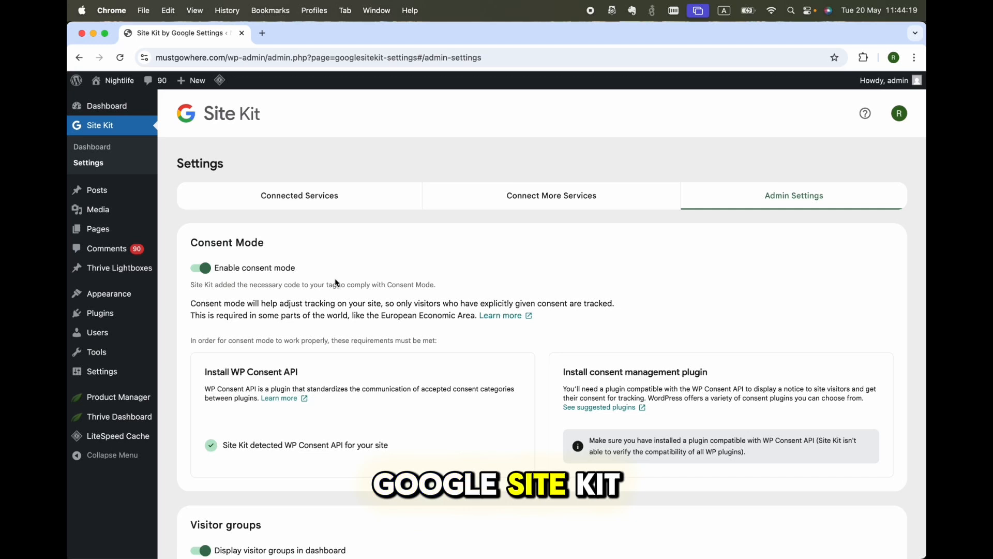
{"action": "left_click", "coordinate": [323, 206]}
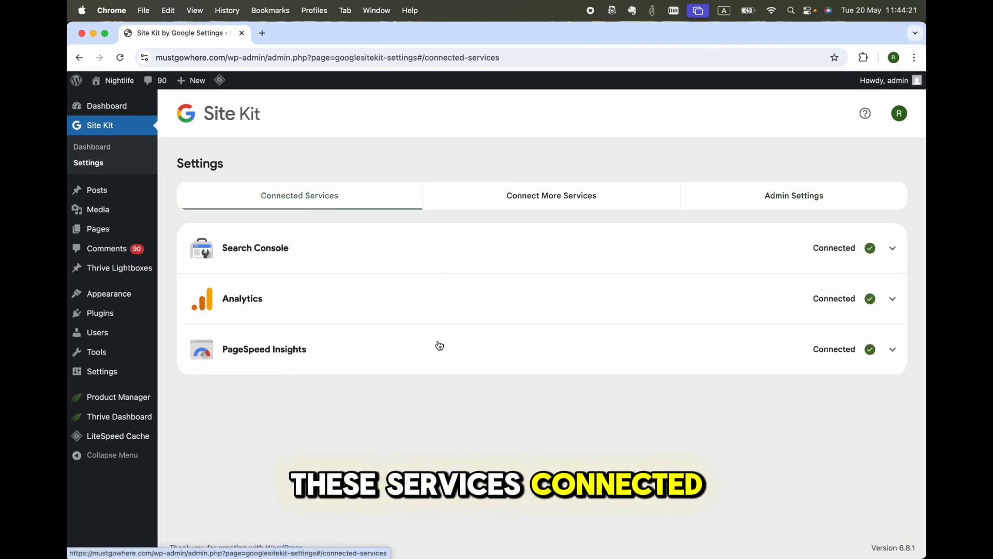